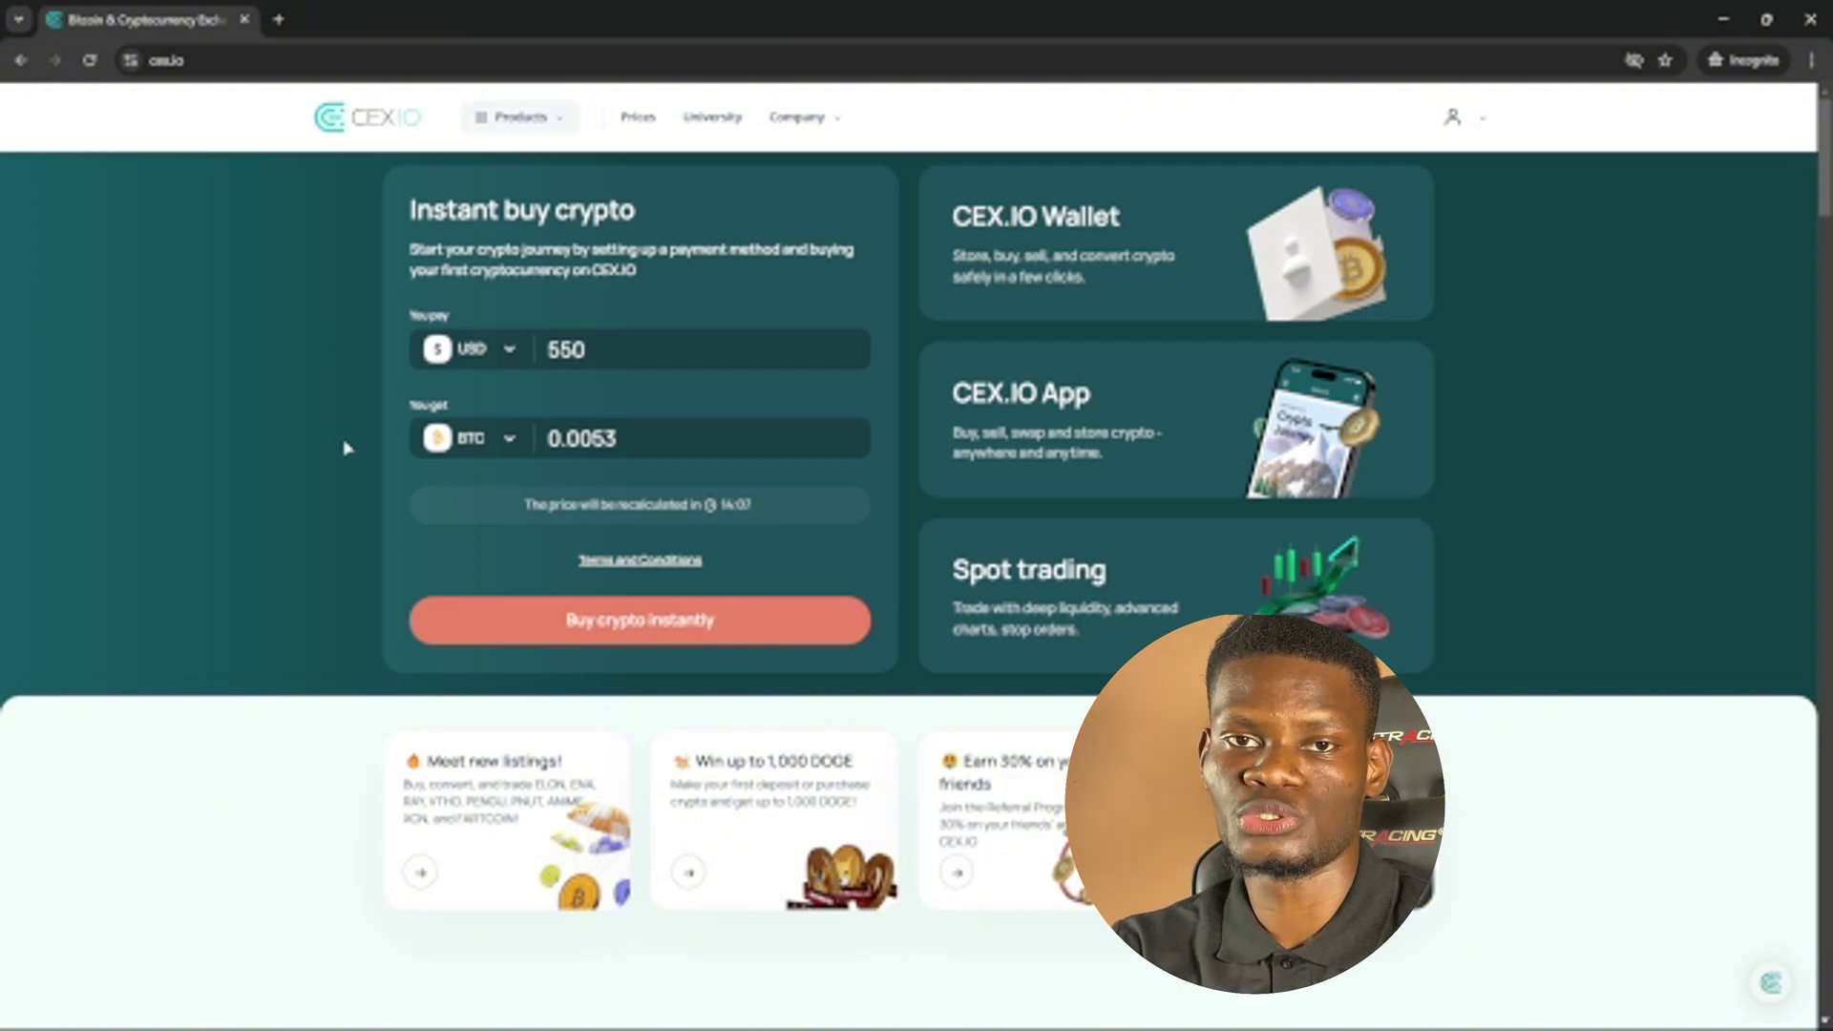
# Open Margin Trading from the header's Products menu, landing on the PEPE-USDT terminal.
pyautogui.click(516, 123)
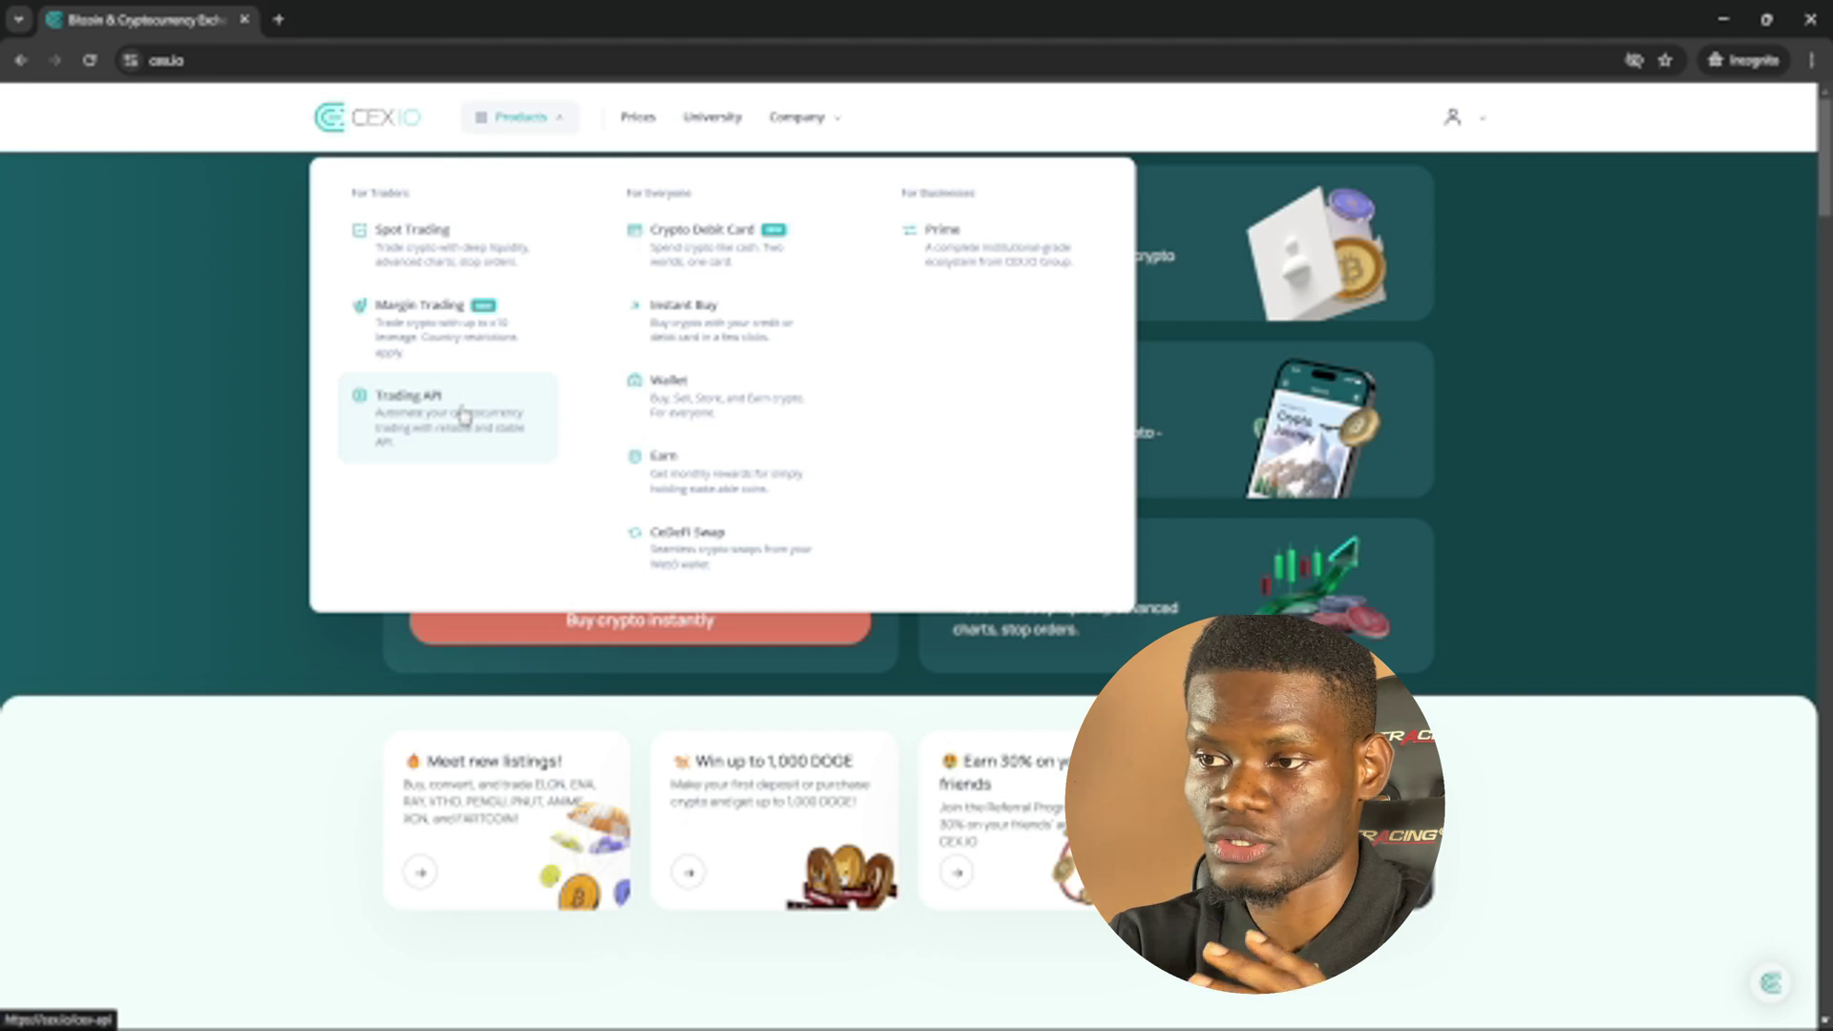
pyautogui.click(176, 483)
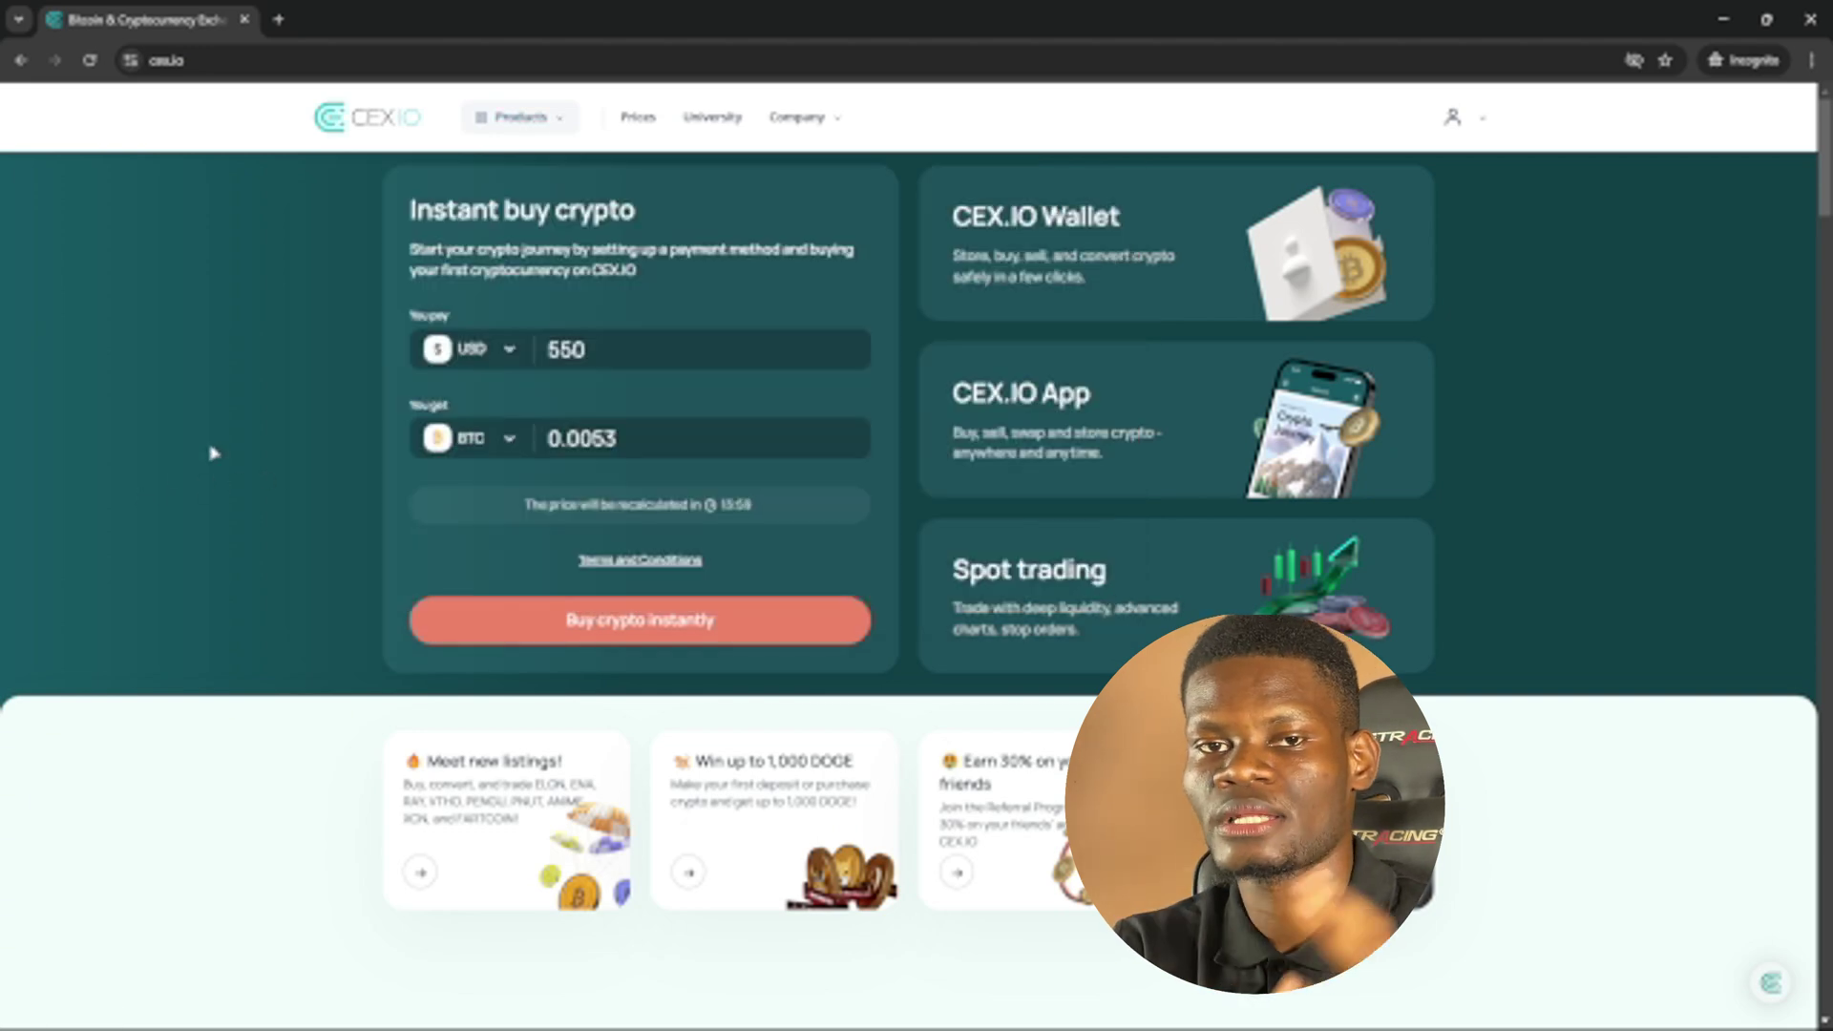
pyautogui.click(533, 121)
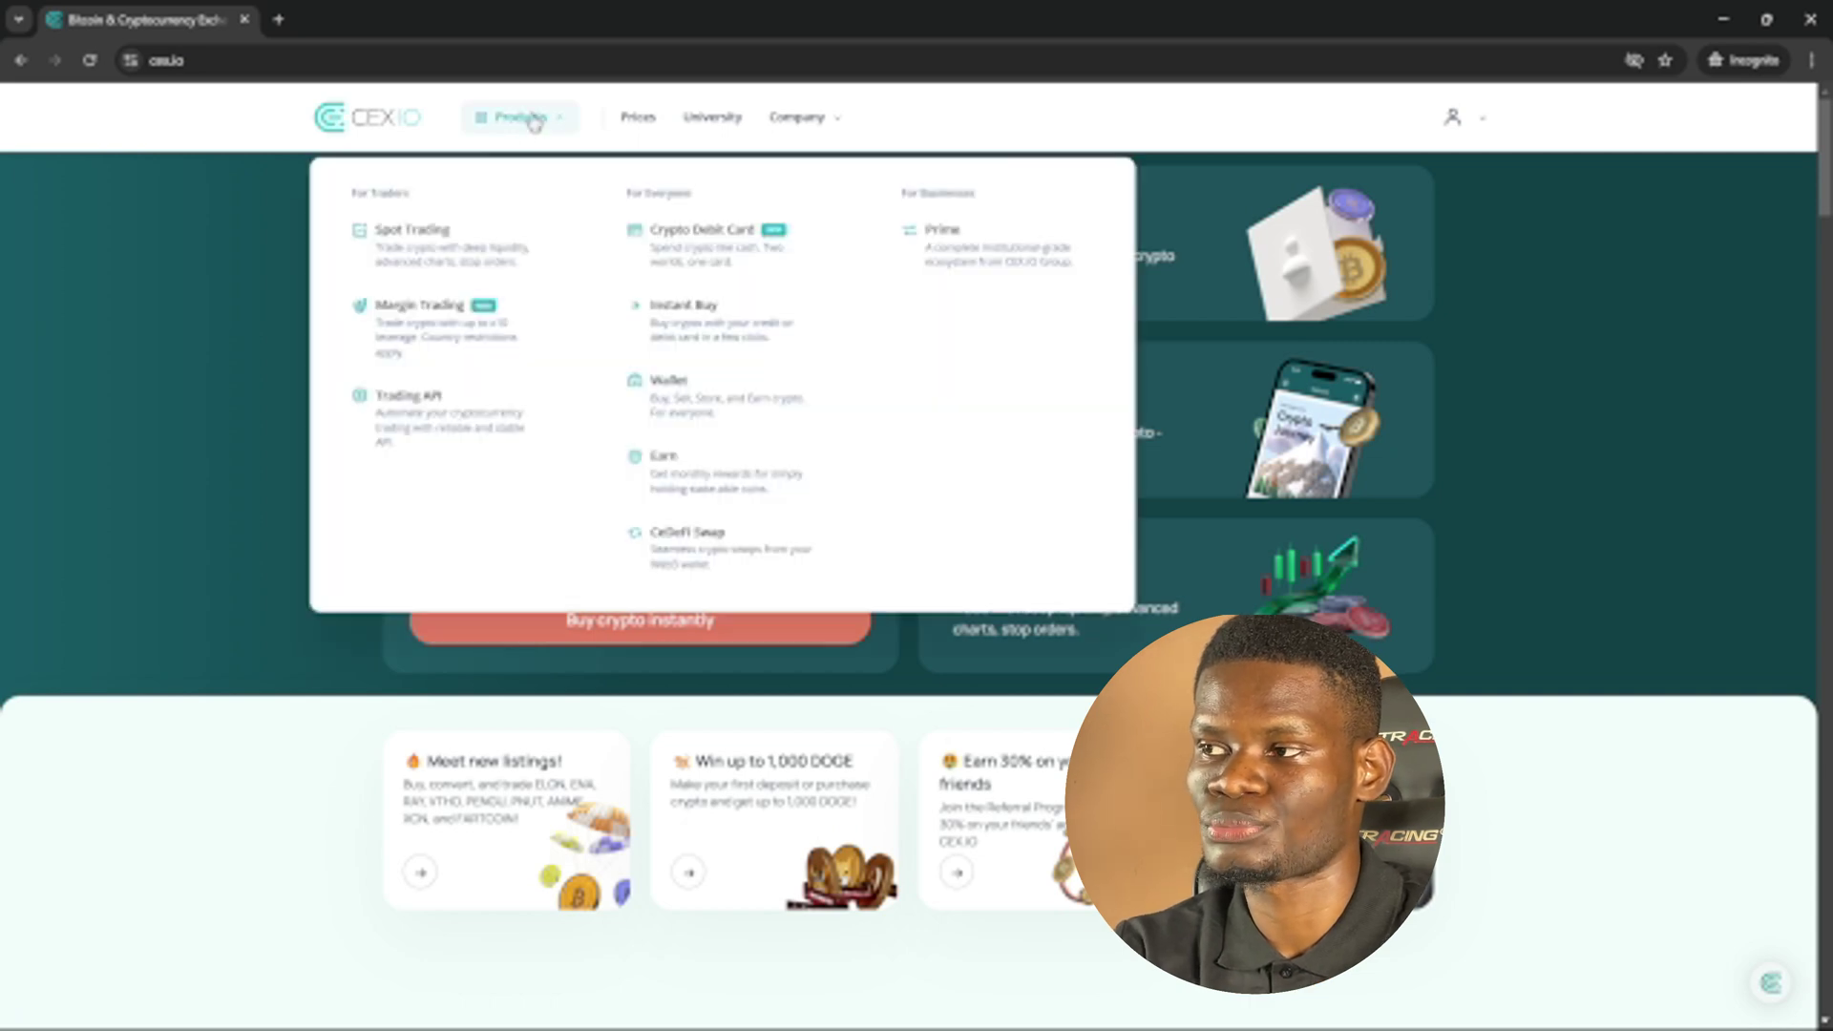
pyautogui.click(445, 355)
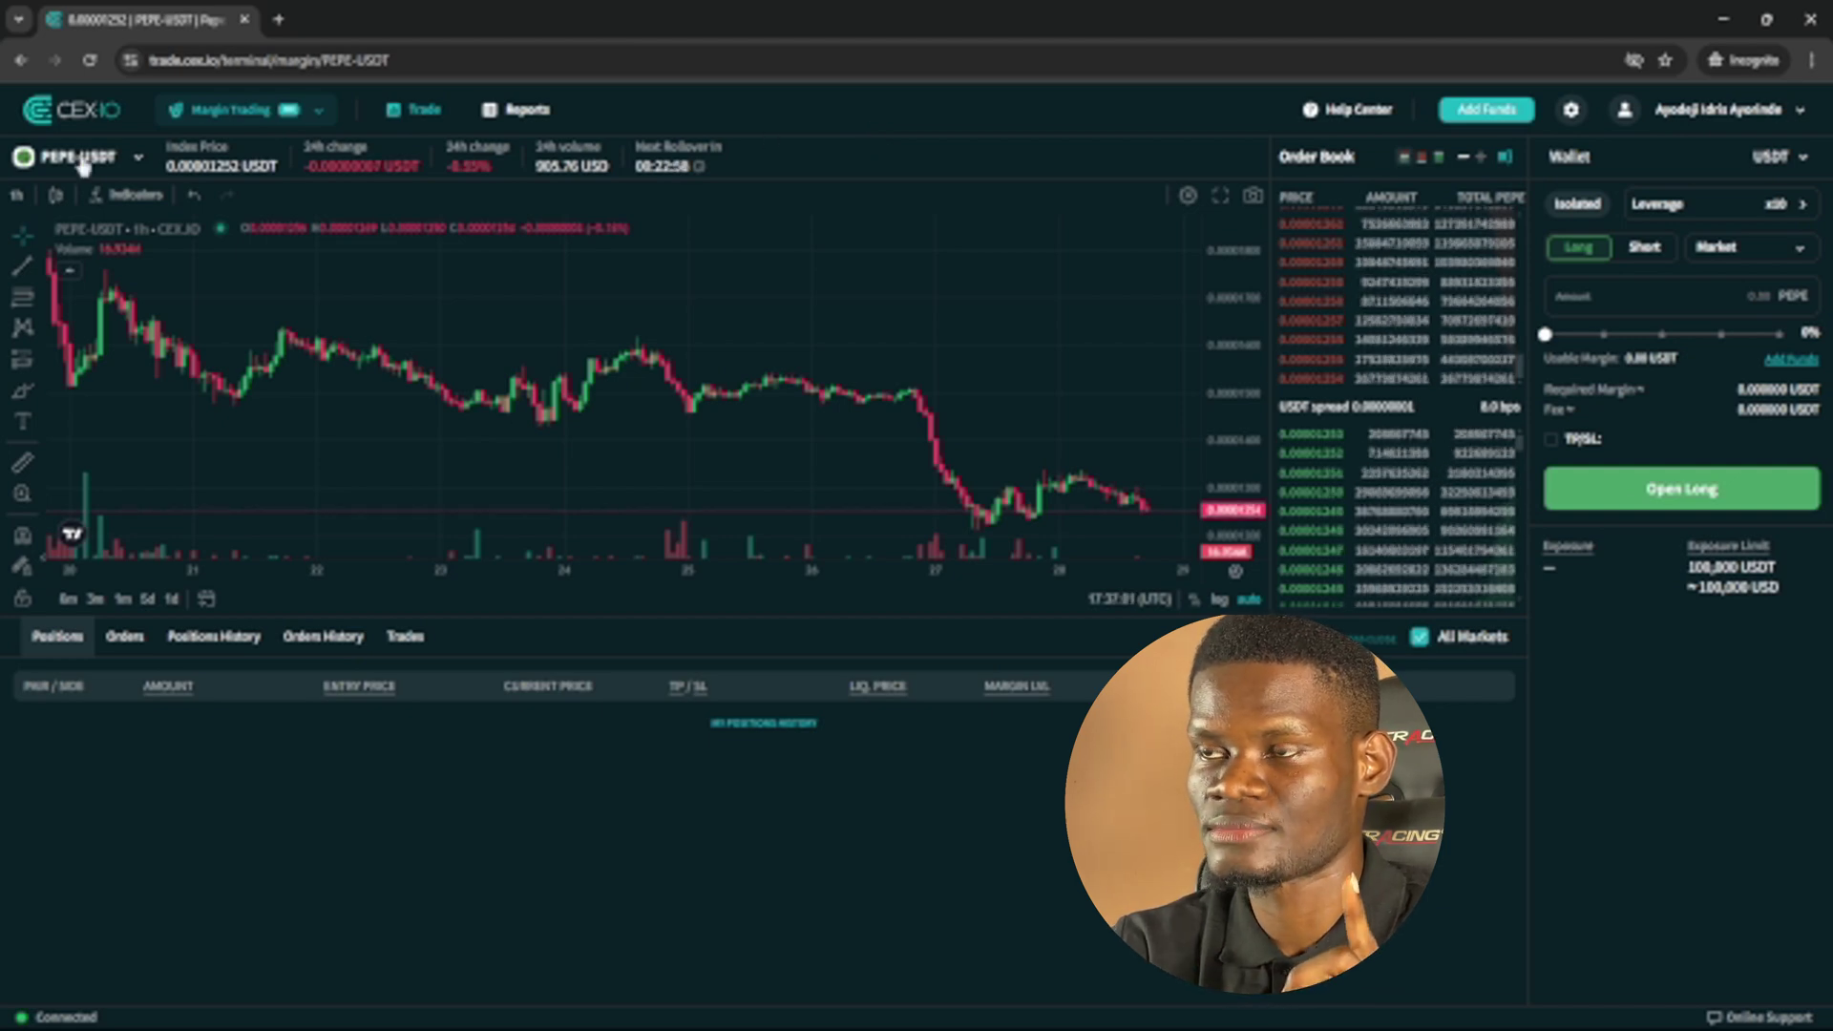
# Switch the terminal to the AVAX-USDT pair and pan its chart to the latest candles.
pyautogui.click(83, 164)
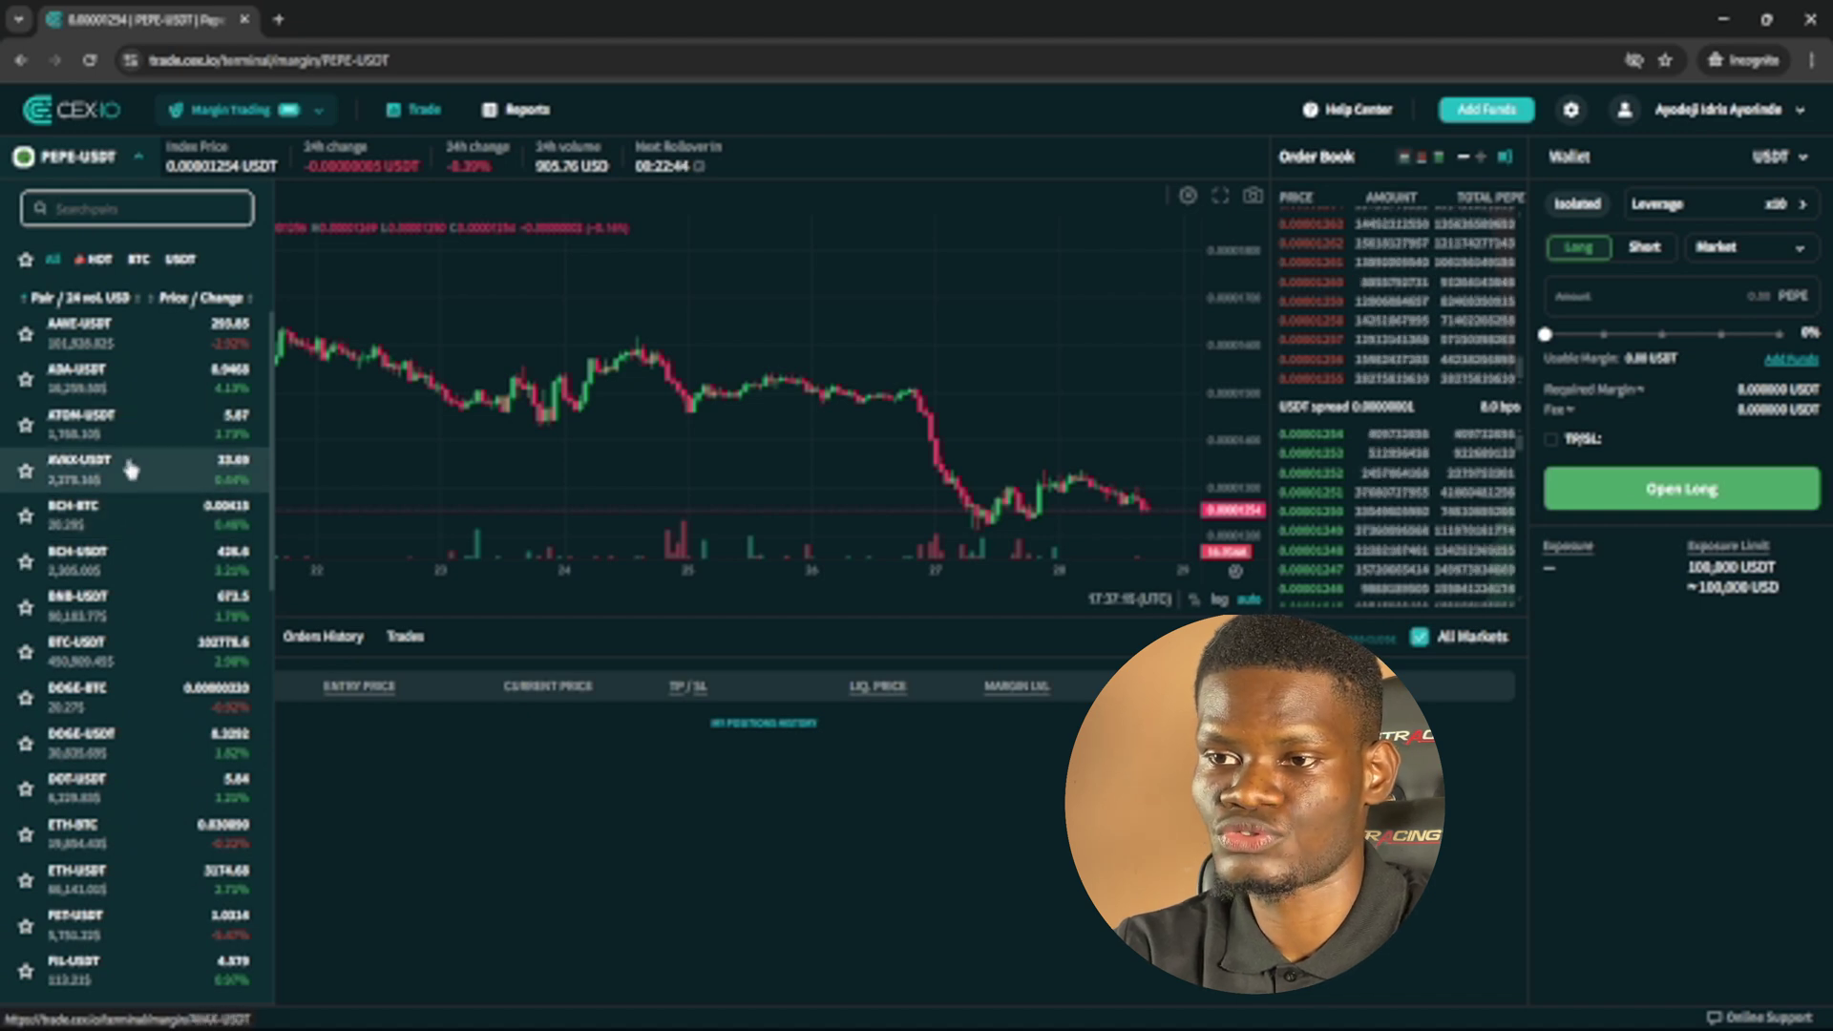
pyautogui.click(115, 477)
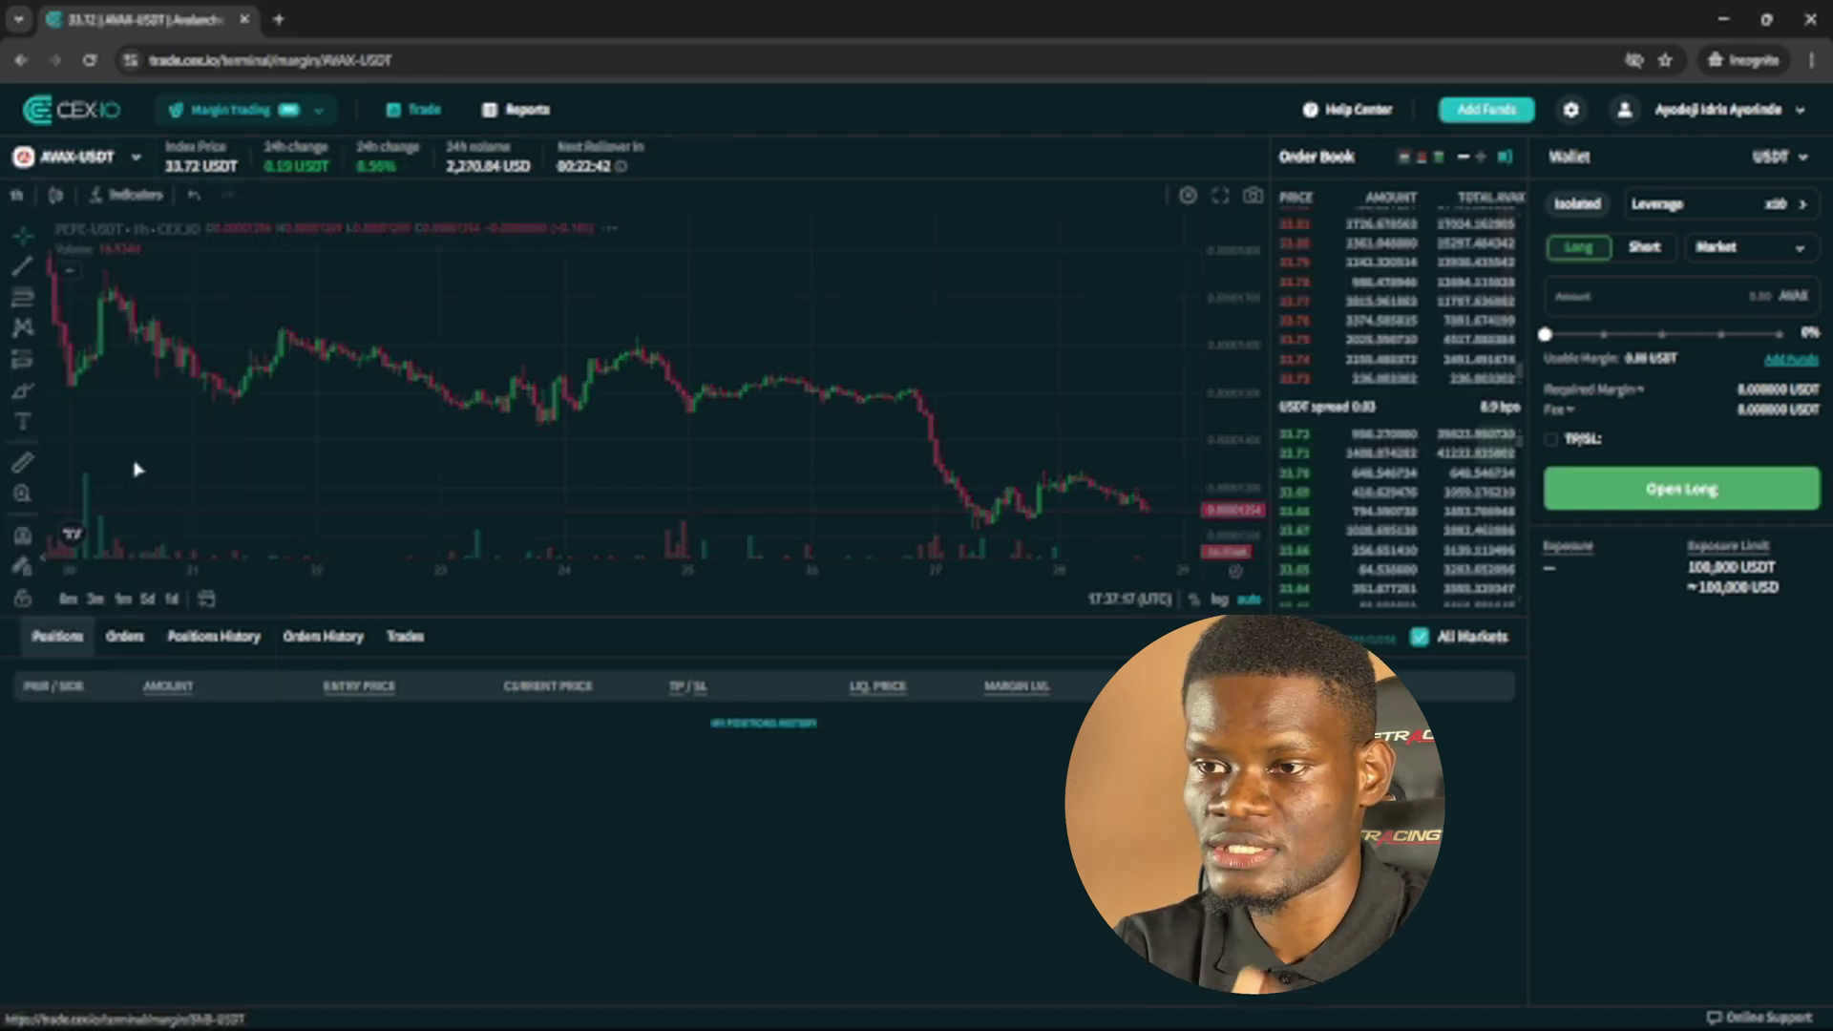
pyautogui.moveTo(1010, 315); pyautogui.dragTo(821, 320)
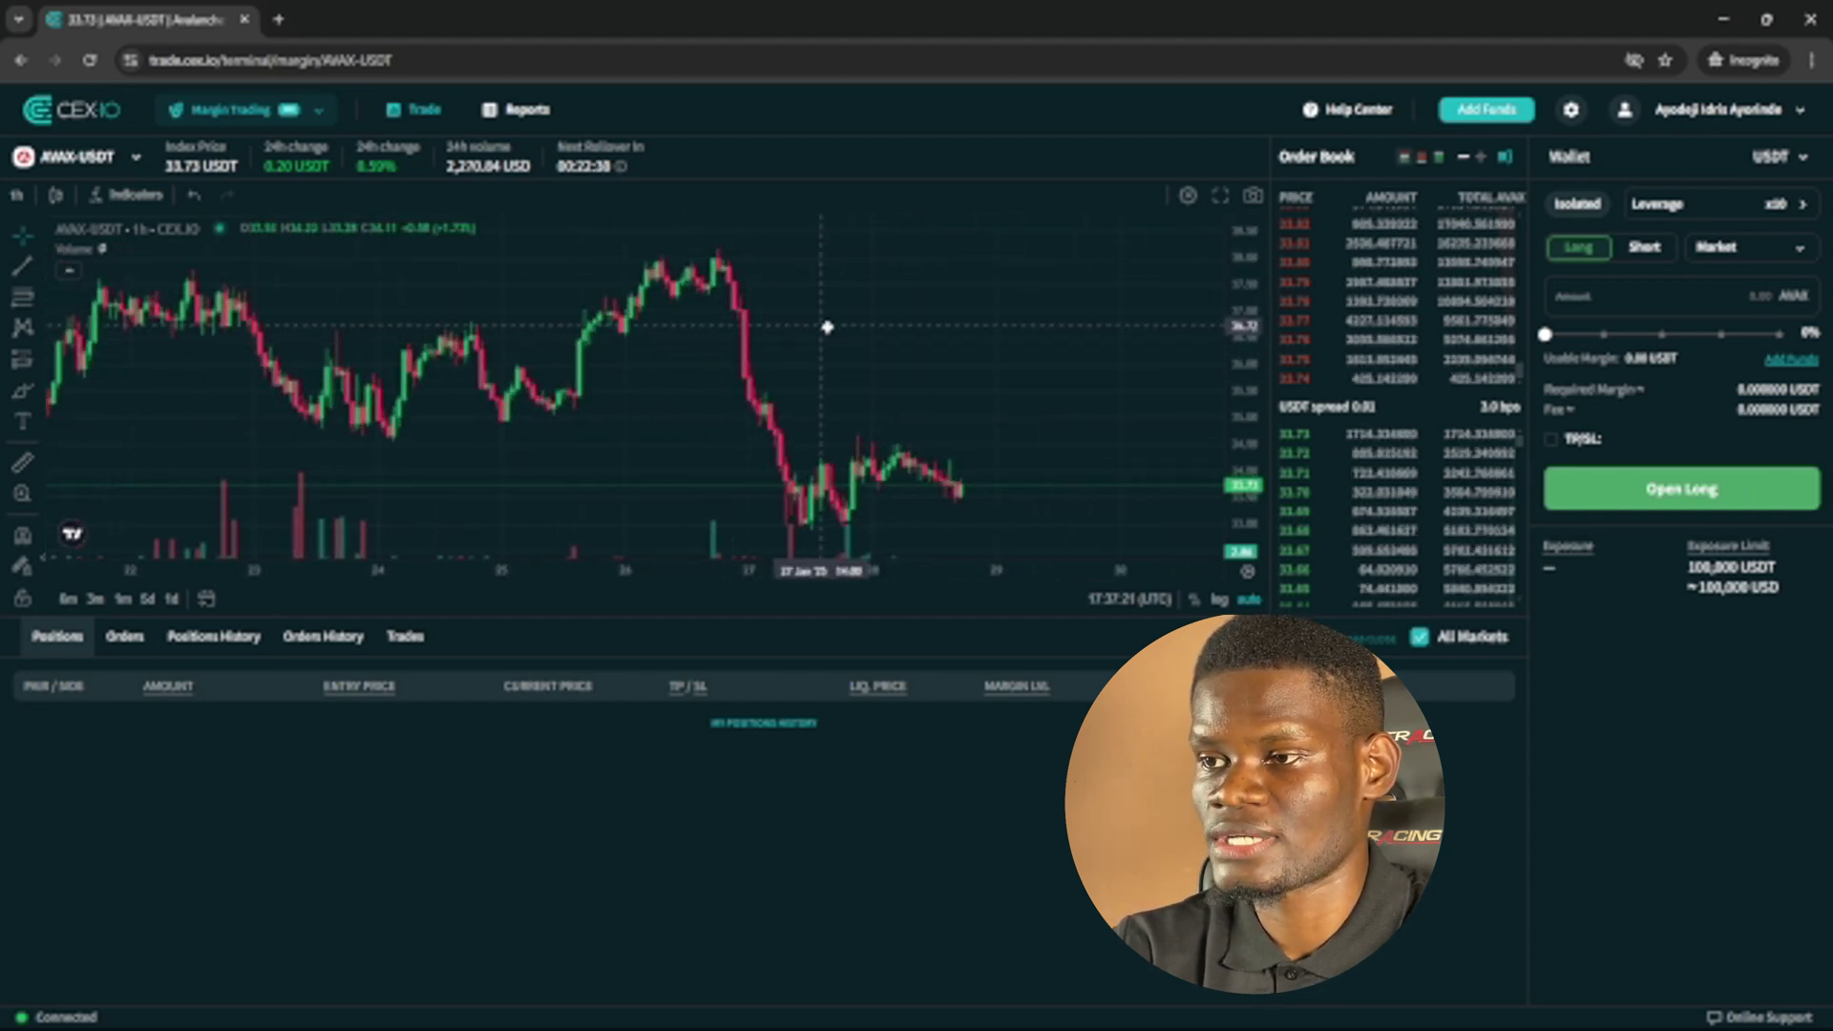
pyautogui.moveTo(865, 316); pyautogui.dragTo(845, 389)
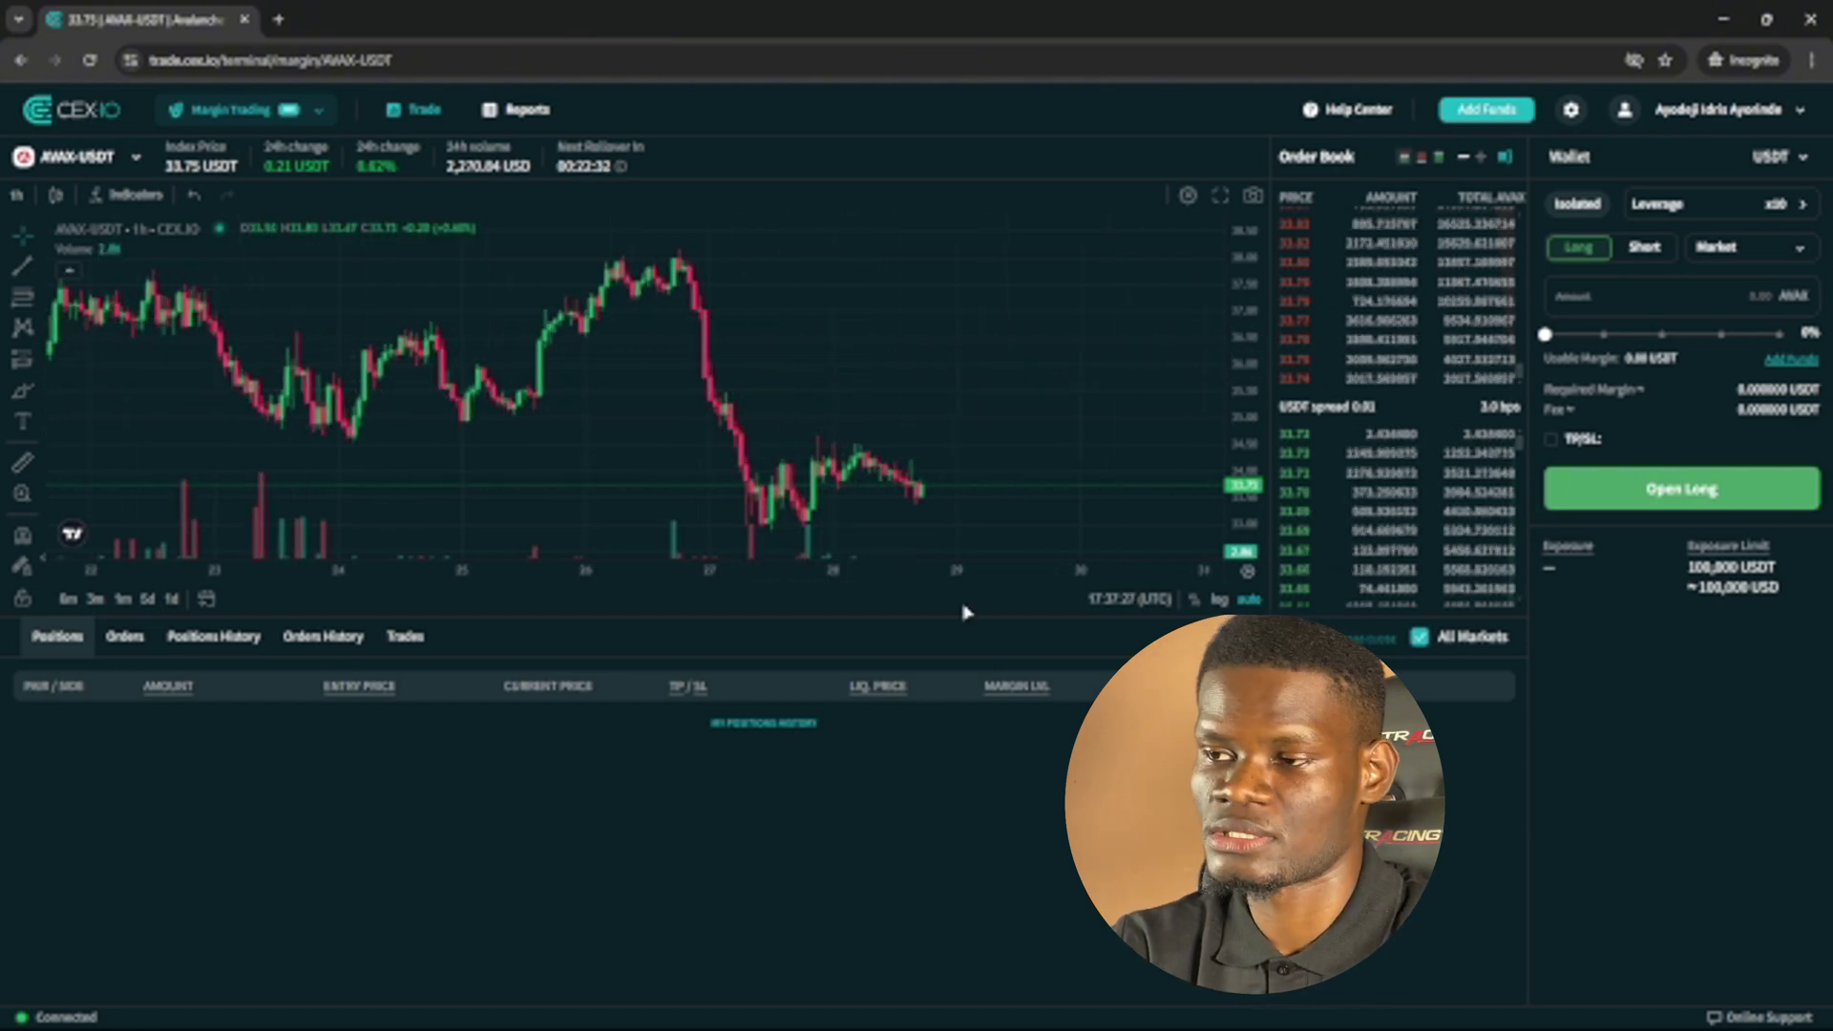
pyautogui.moveTo(931, 466); pyautogui.dragTo(911, 384)
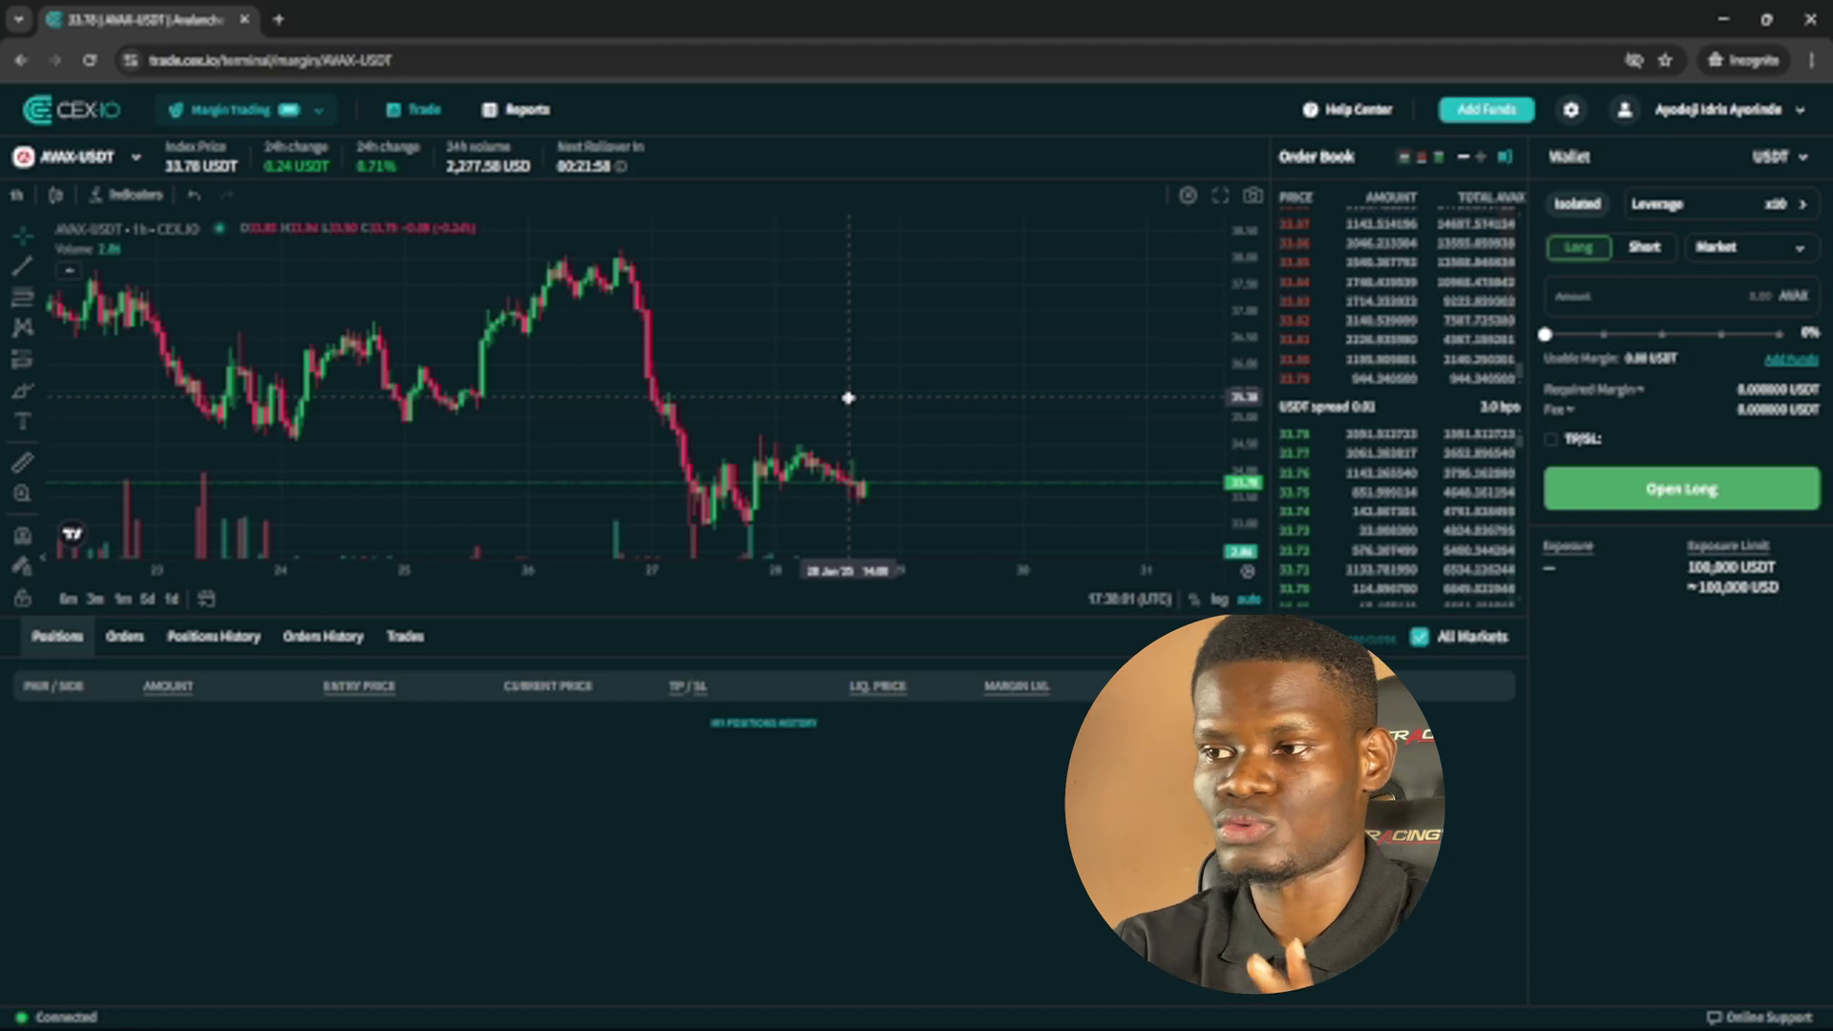
pyautogui.moveTo(907, 397); pyautogui.dragTo(871, 379)
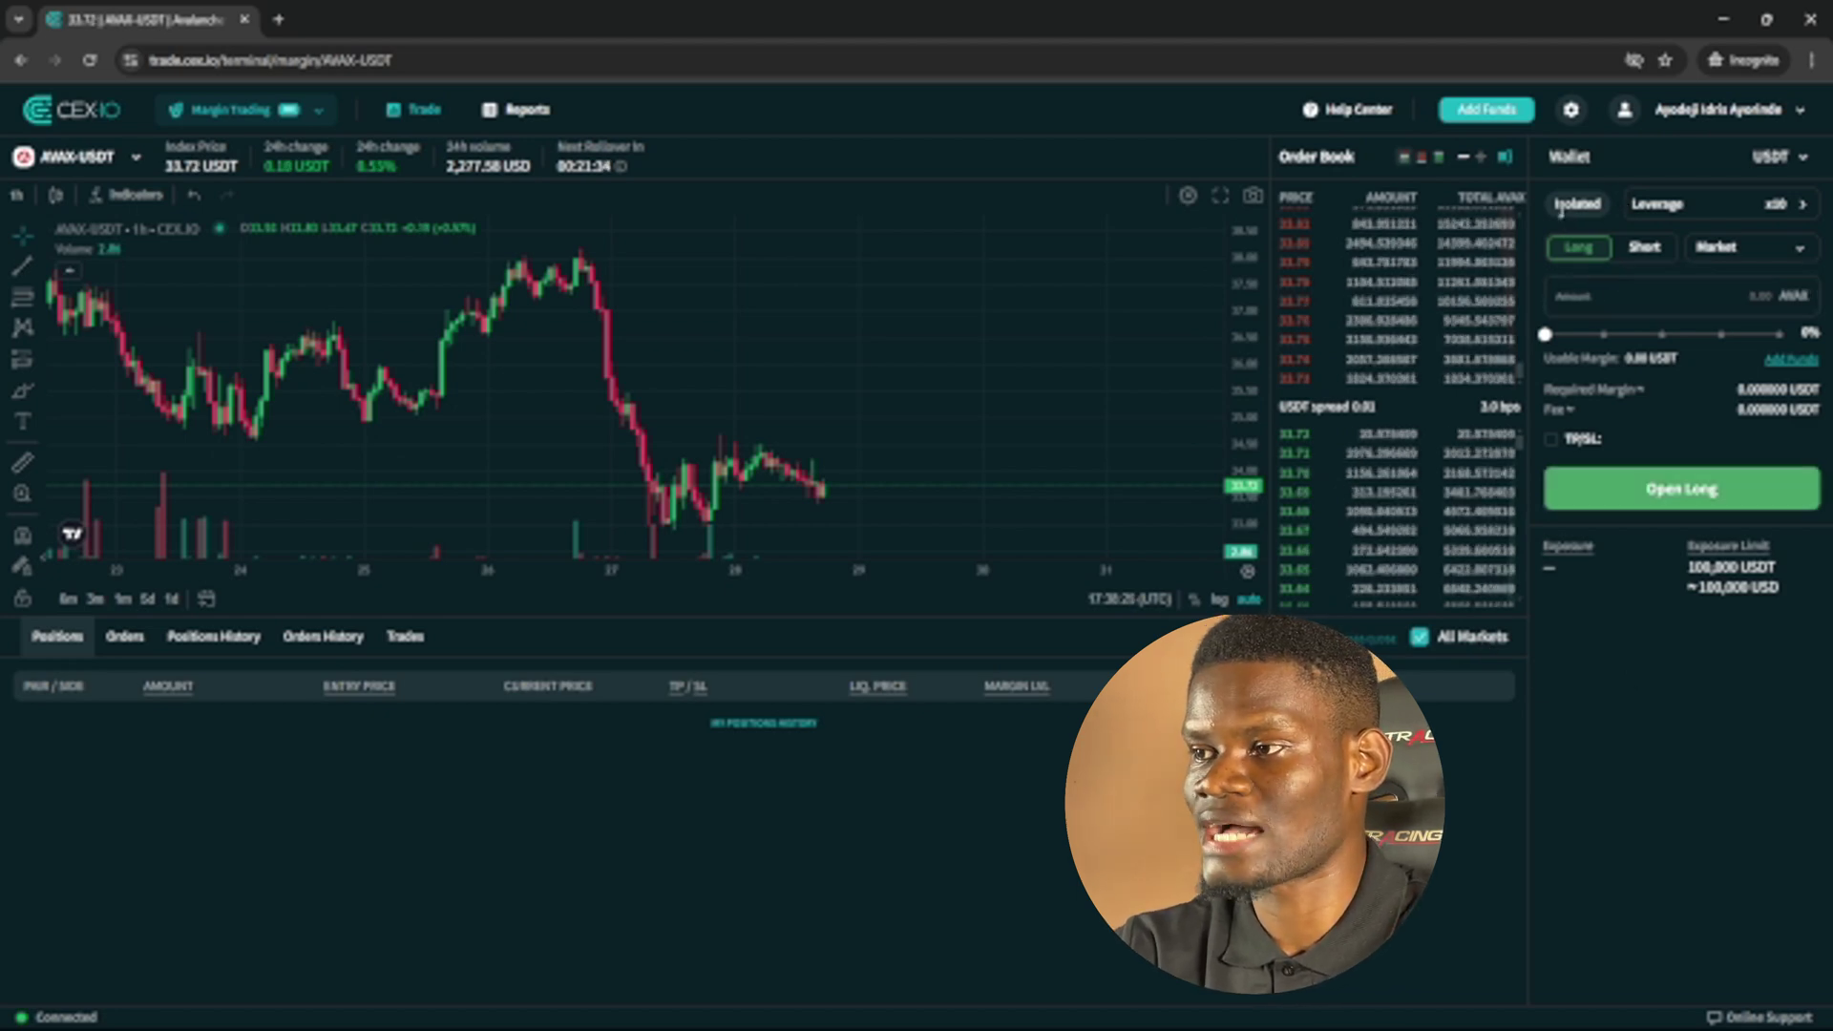
pyautogui.moveTo(1557, 206); pyautogui.dragTo(1595, 202)
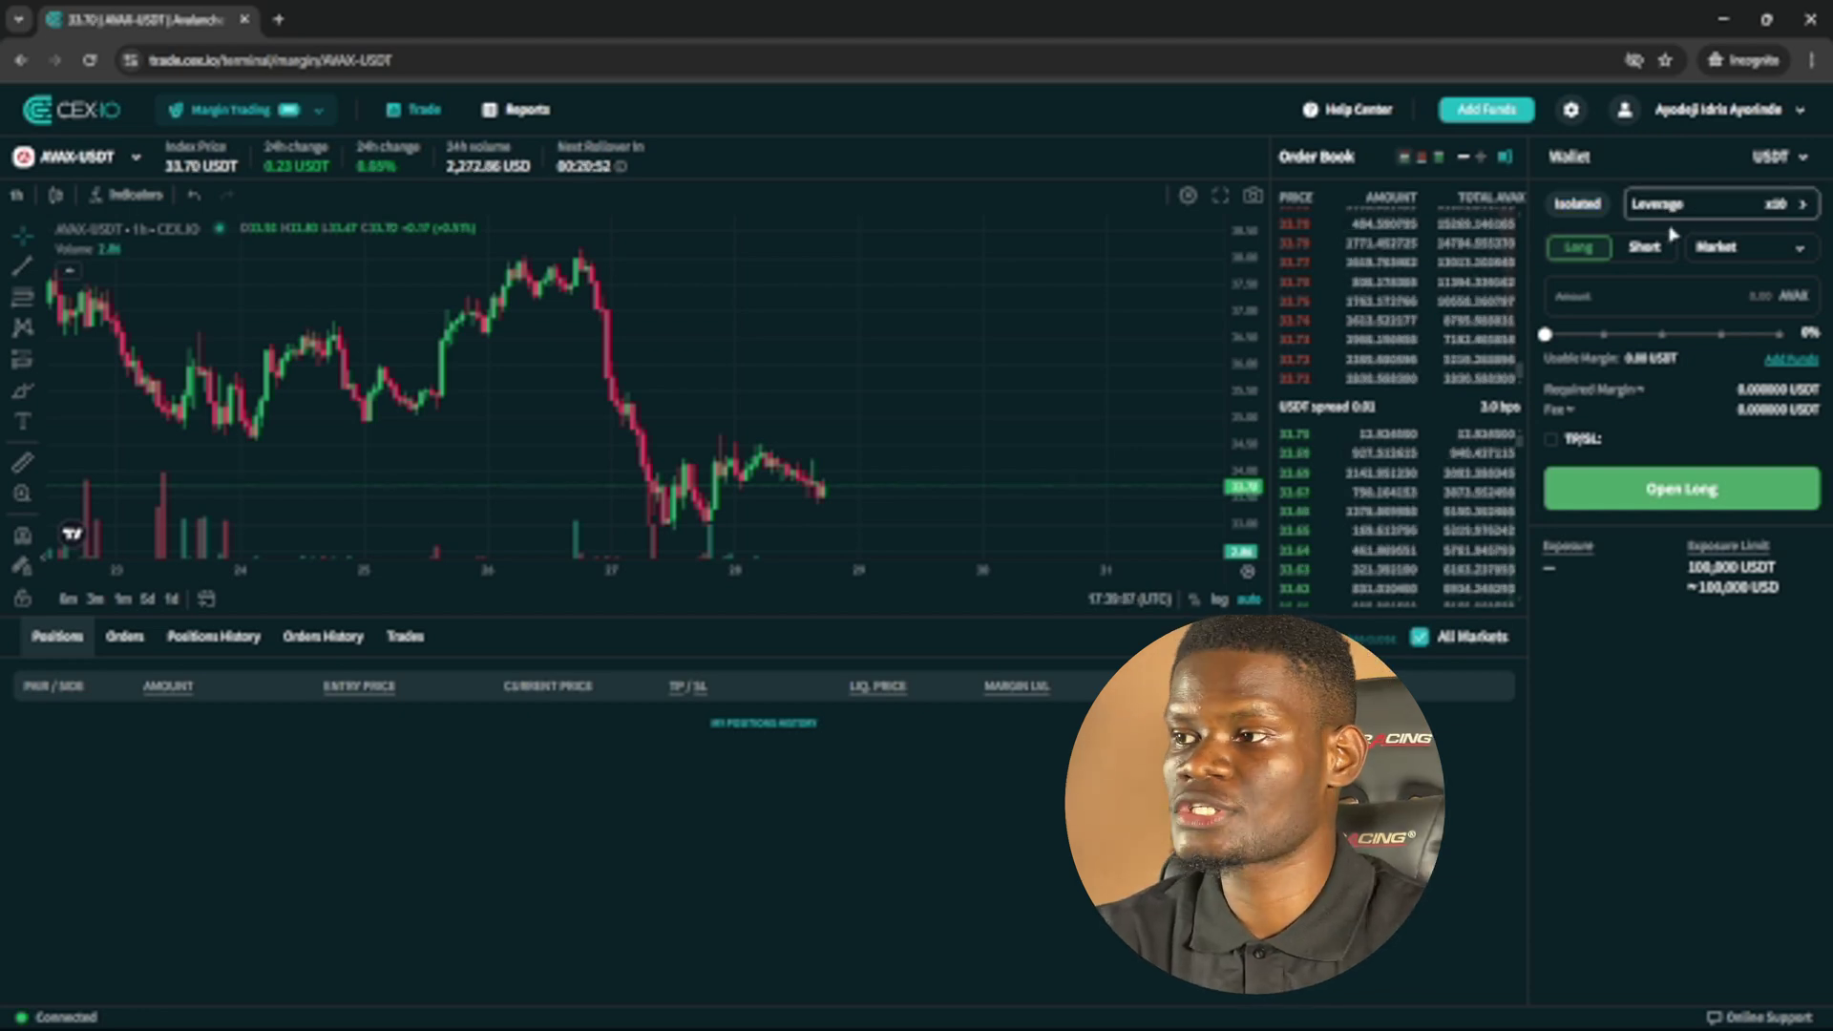
# Lower the AVAX-USDT order leverage to about x89 with the Set Leverage slider.
pyautogui.click(1694, 202)
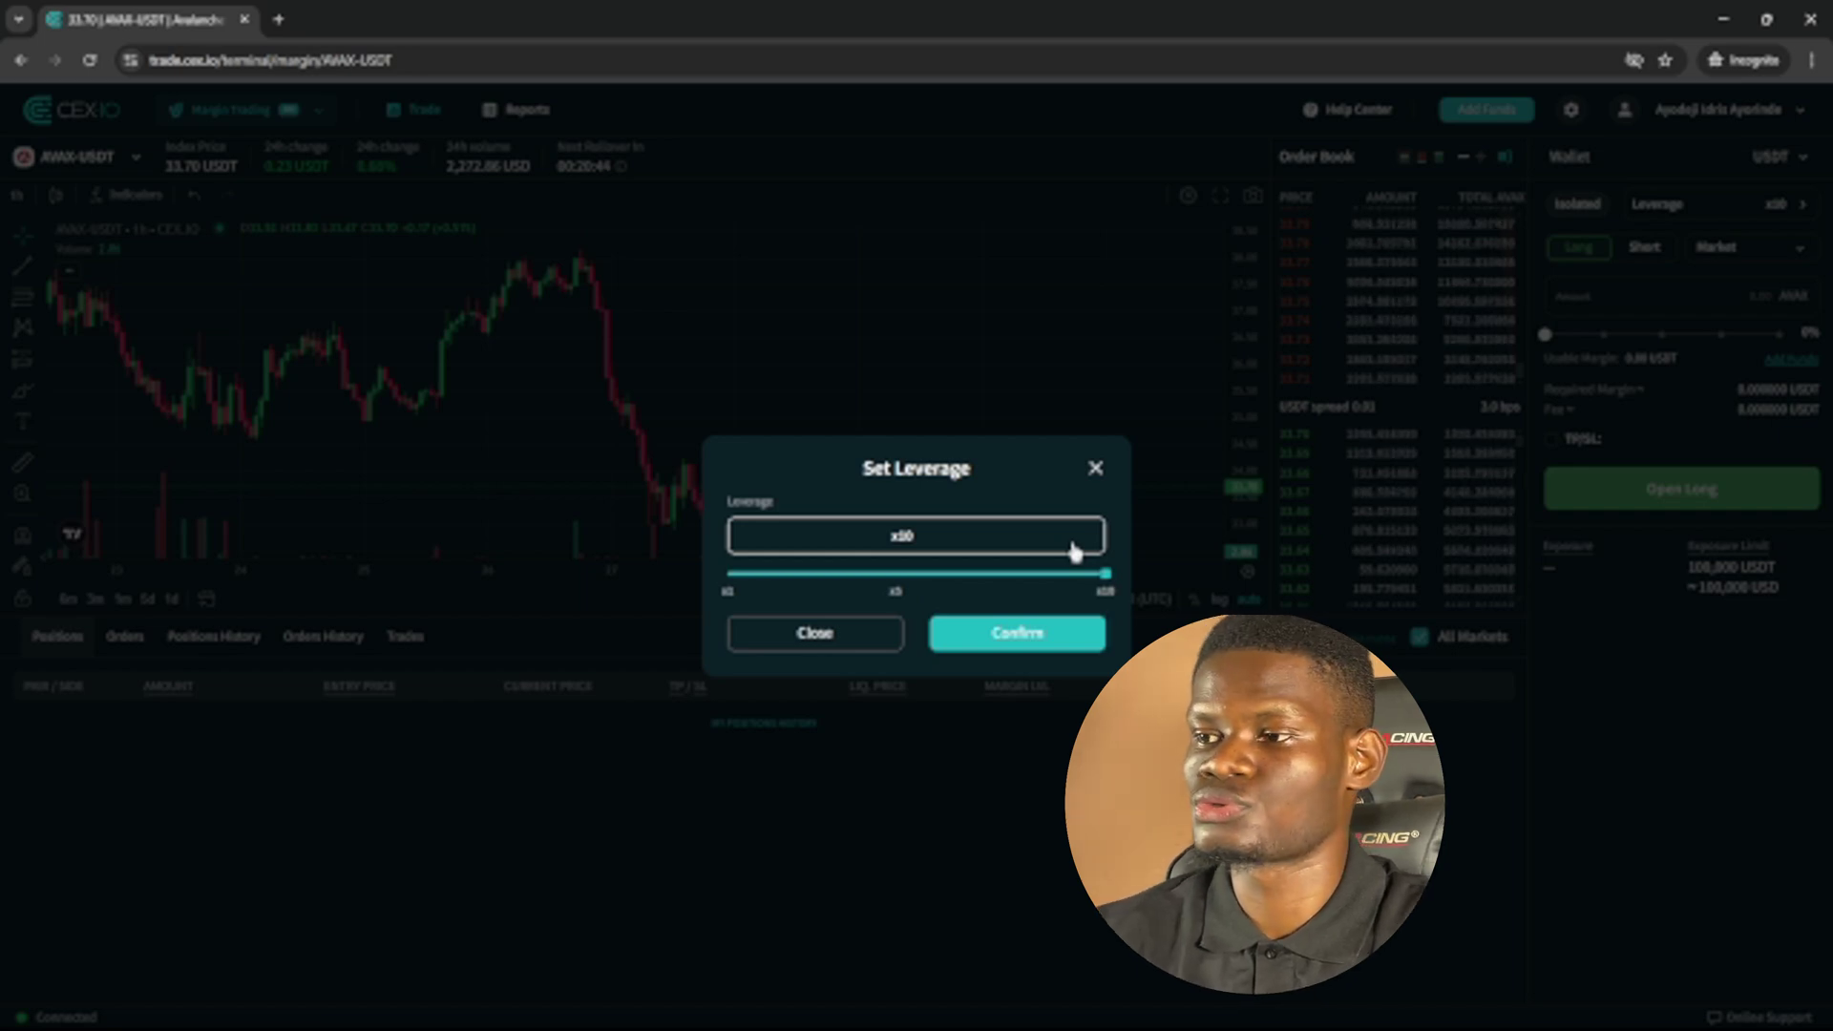
pyautogui.click(1094, 472)
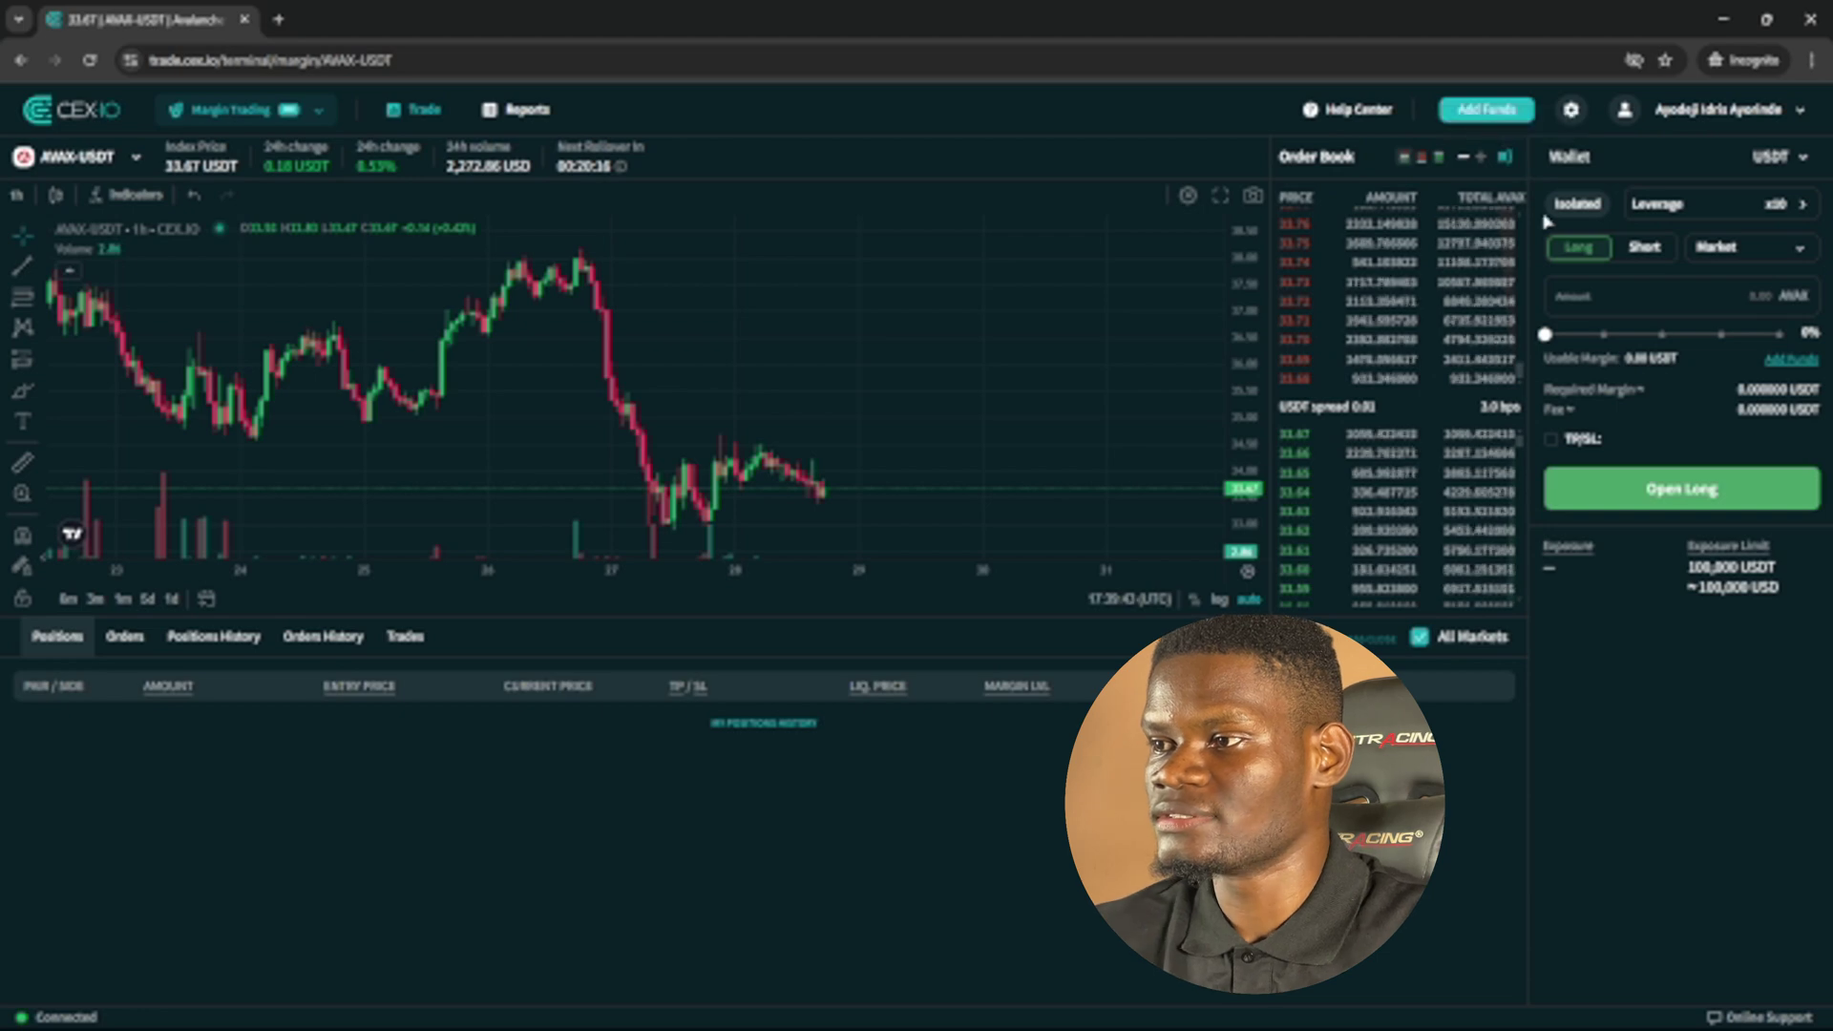
pyautogui.click(1684, 200)
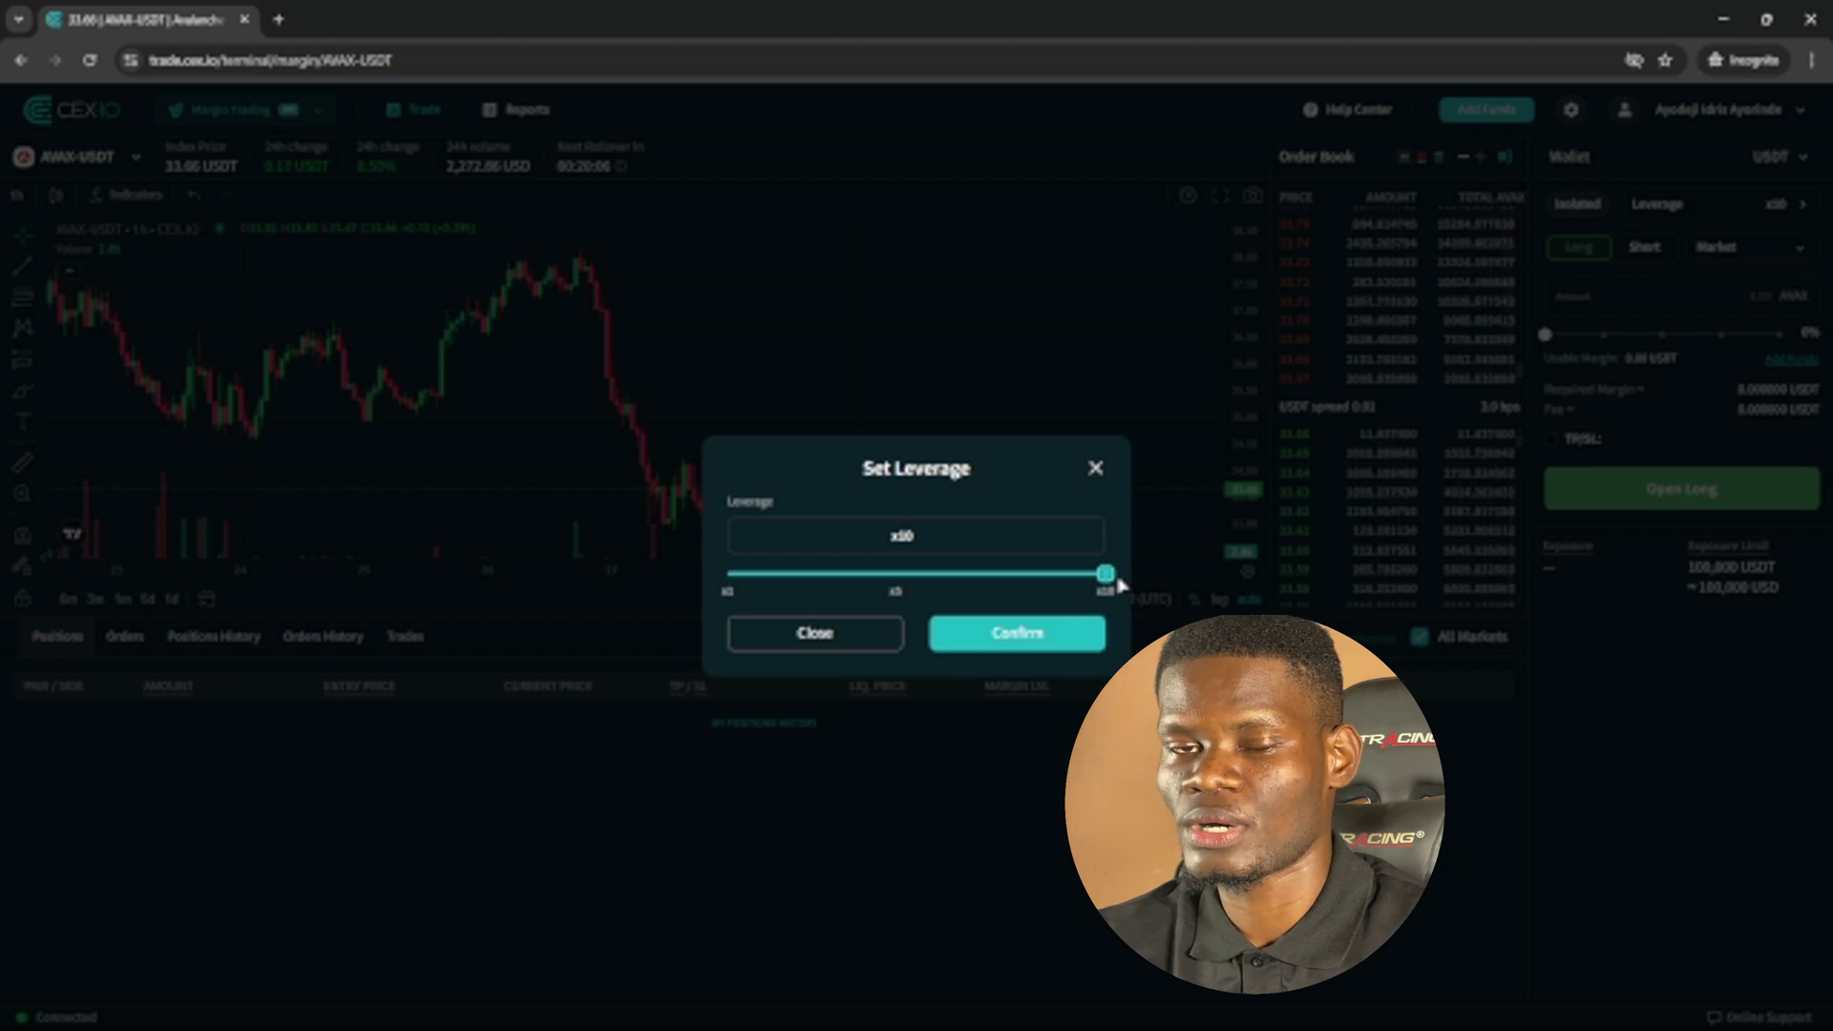
pyautogui.moveTo(1107, 574); pyautogui.dragTo(1064, 574)
pyautogui.click(1096, 471)
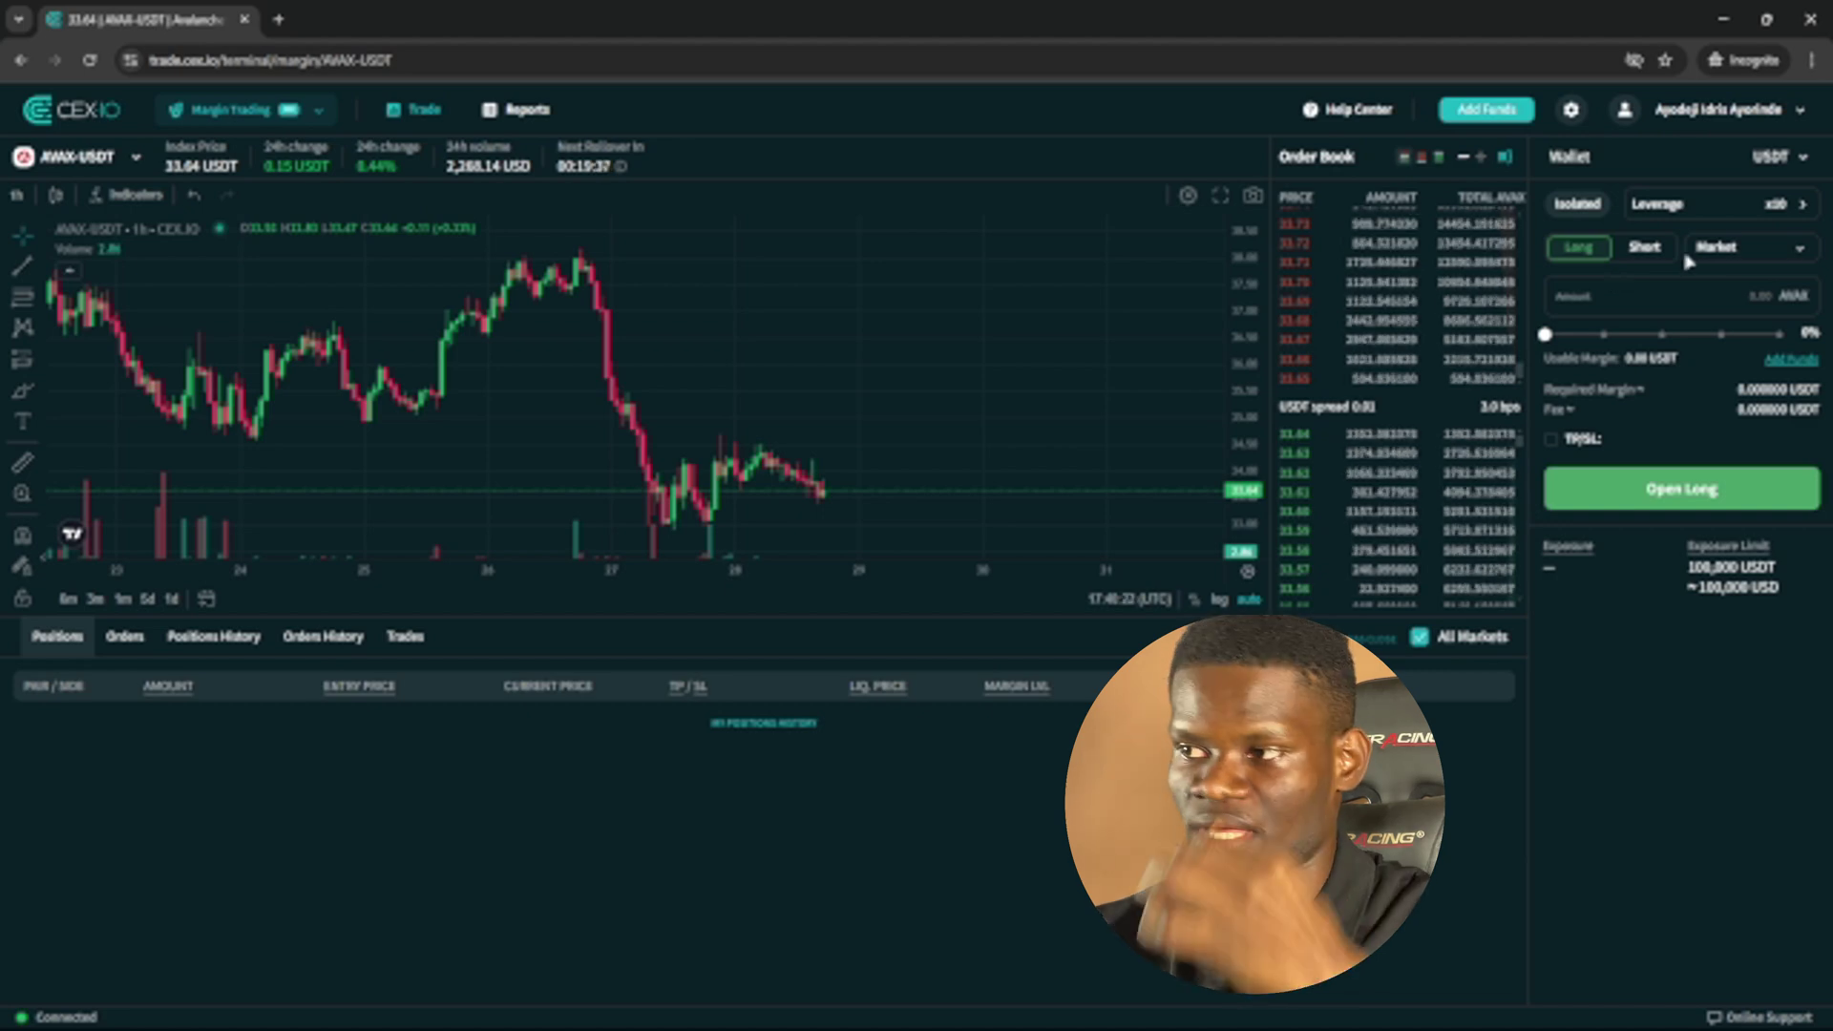
pyautogui.click(1763, 250)
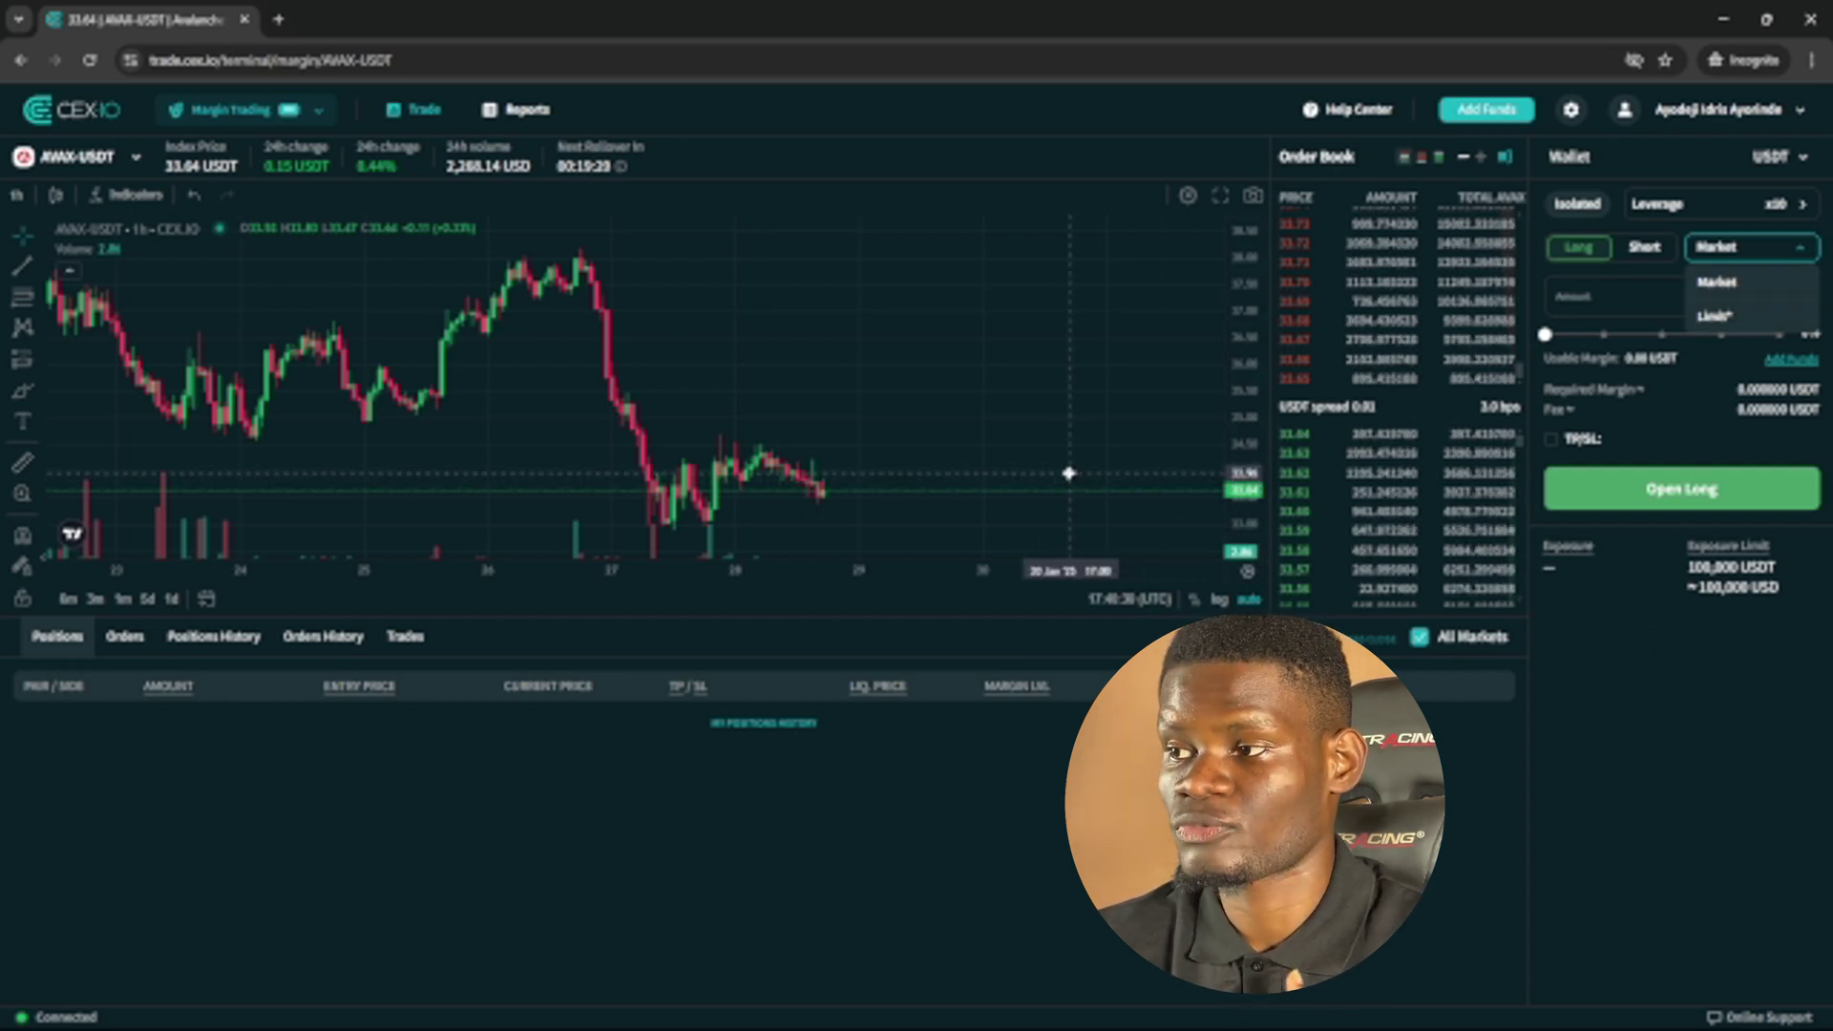
pyautogui.moveTo(852, 501); pyautogui.dragTo(806, 503)
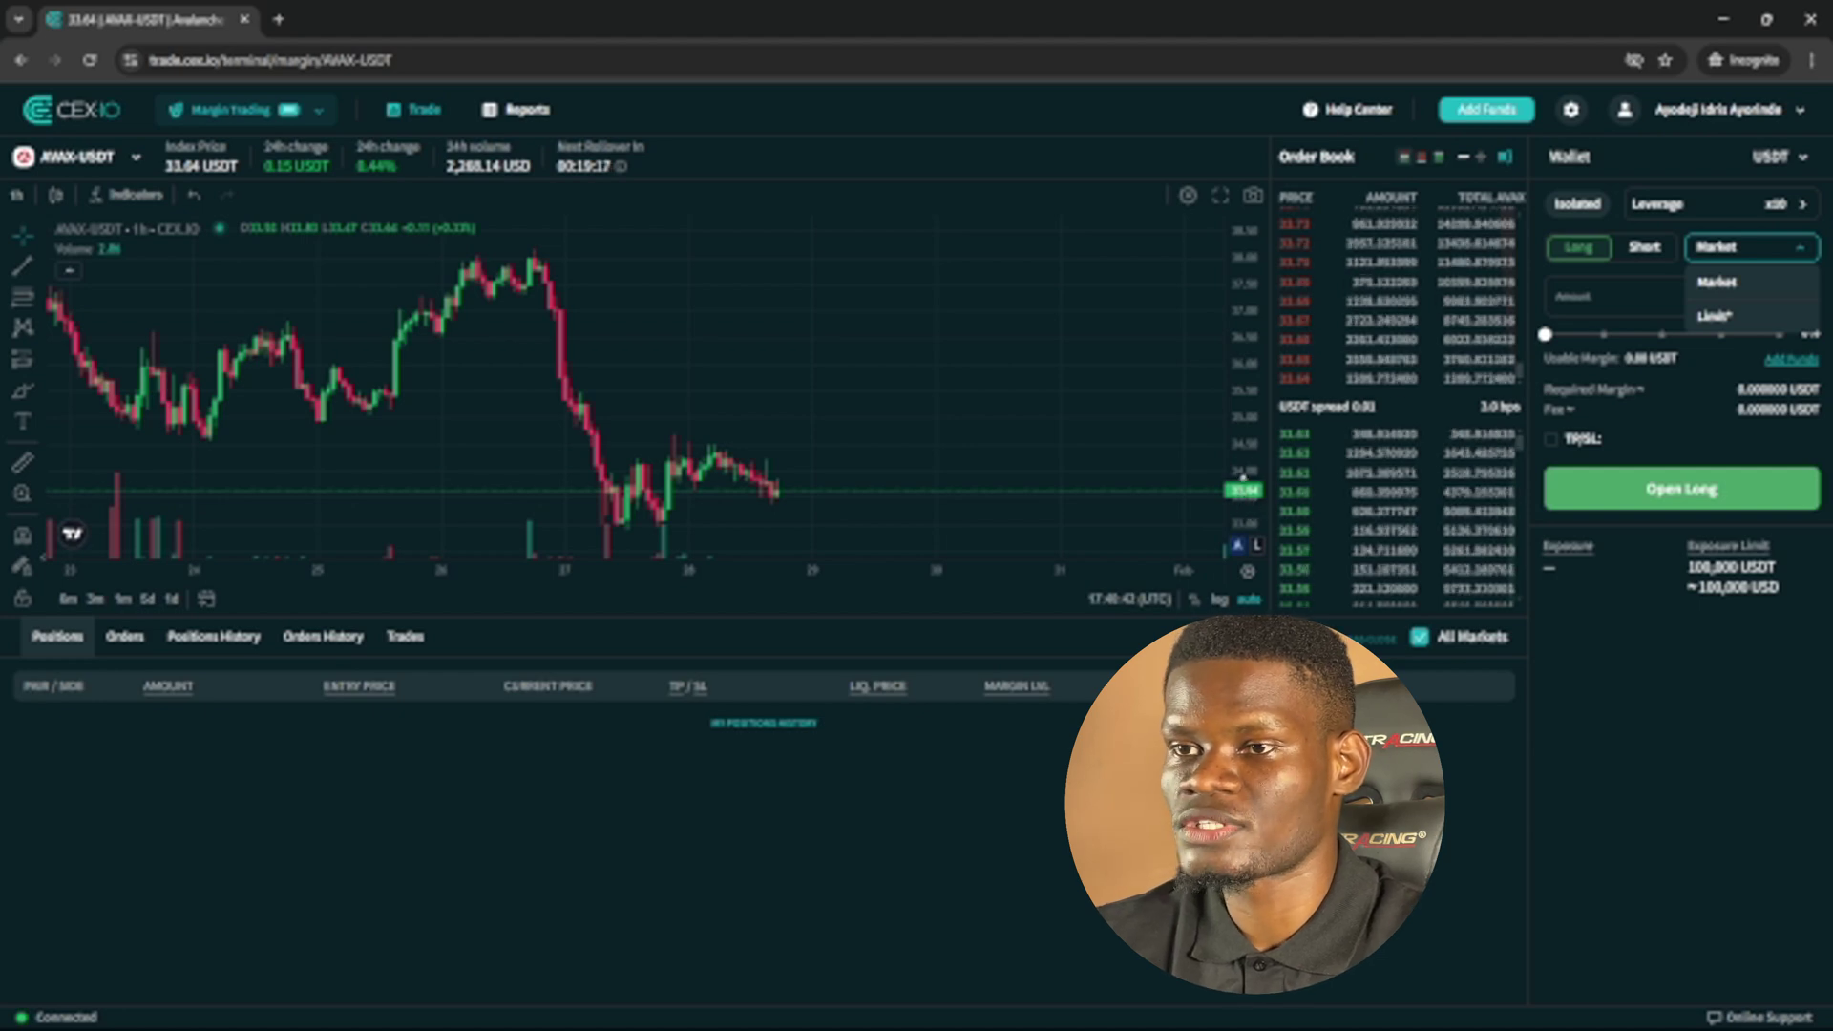
pyautogui.click(1716, 318)
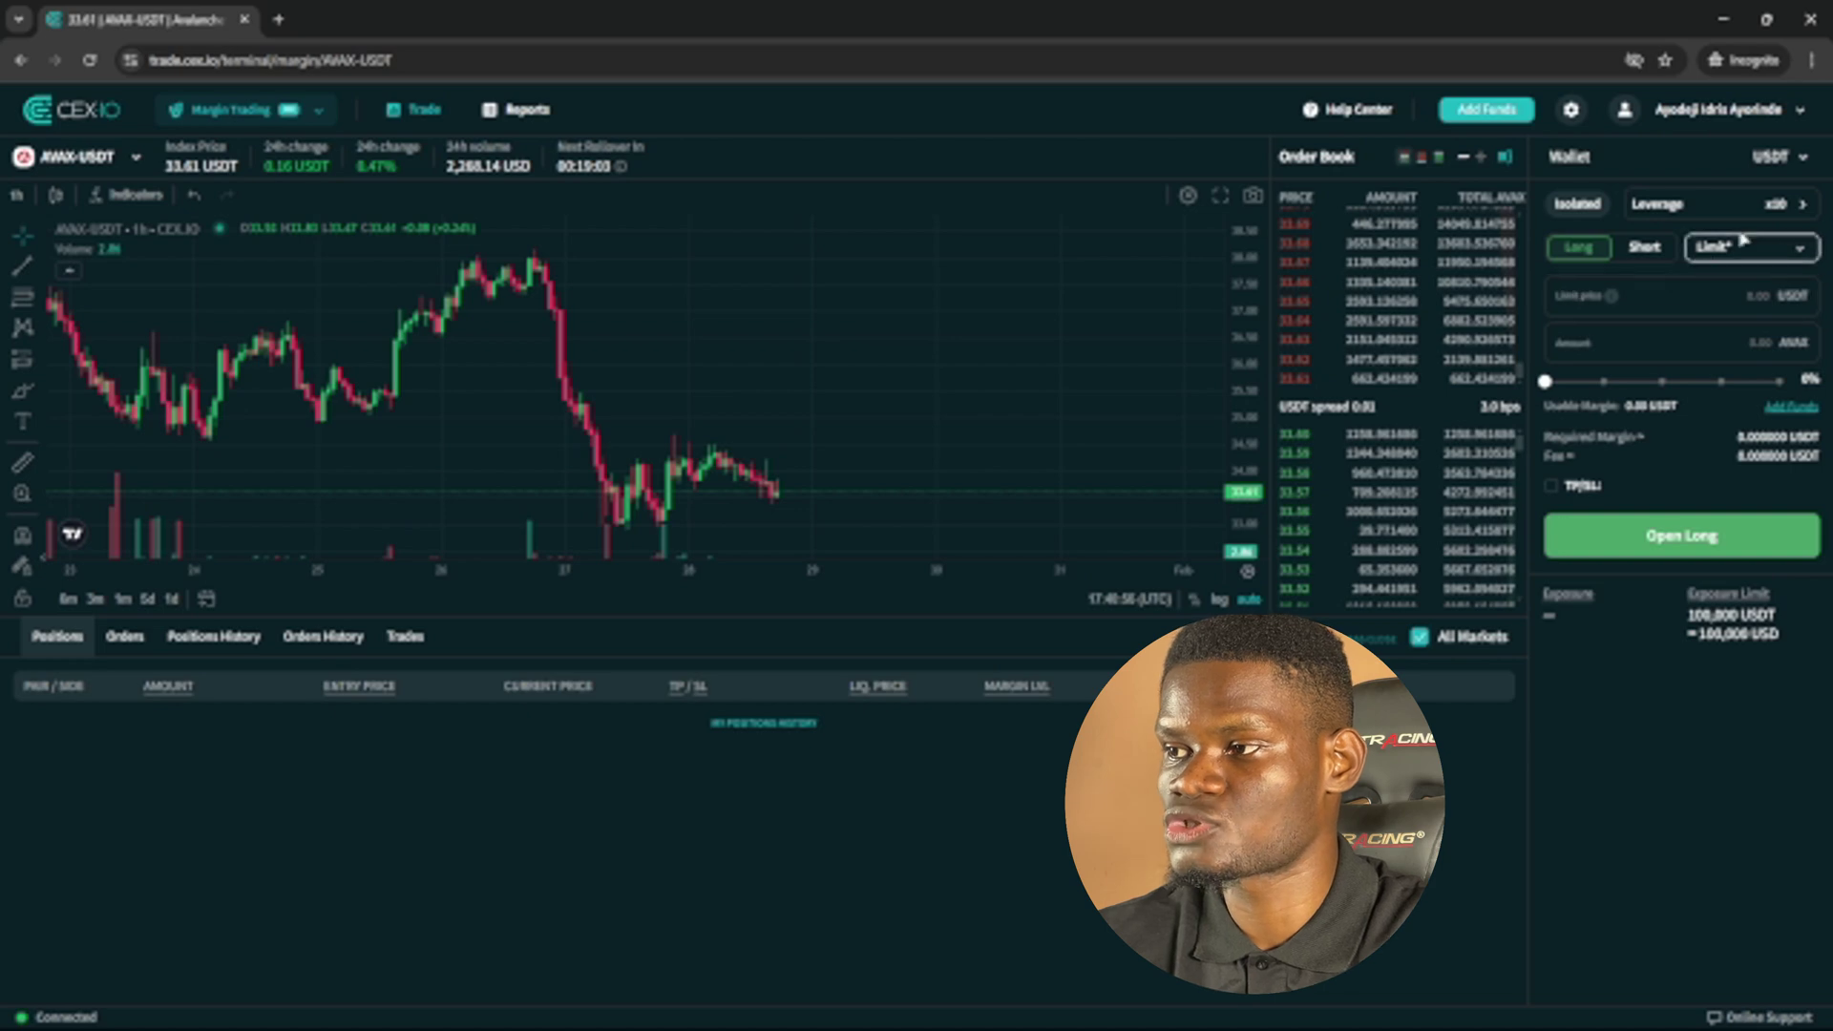
pyautogui.click(1674, 290)
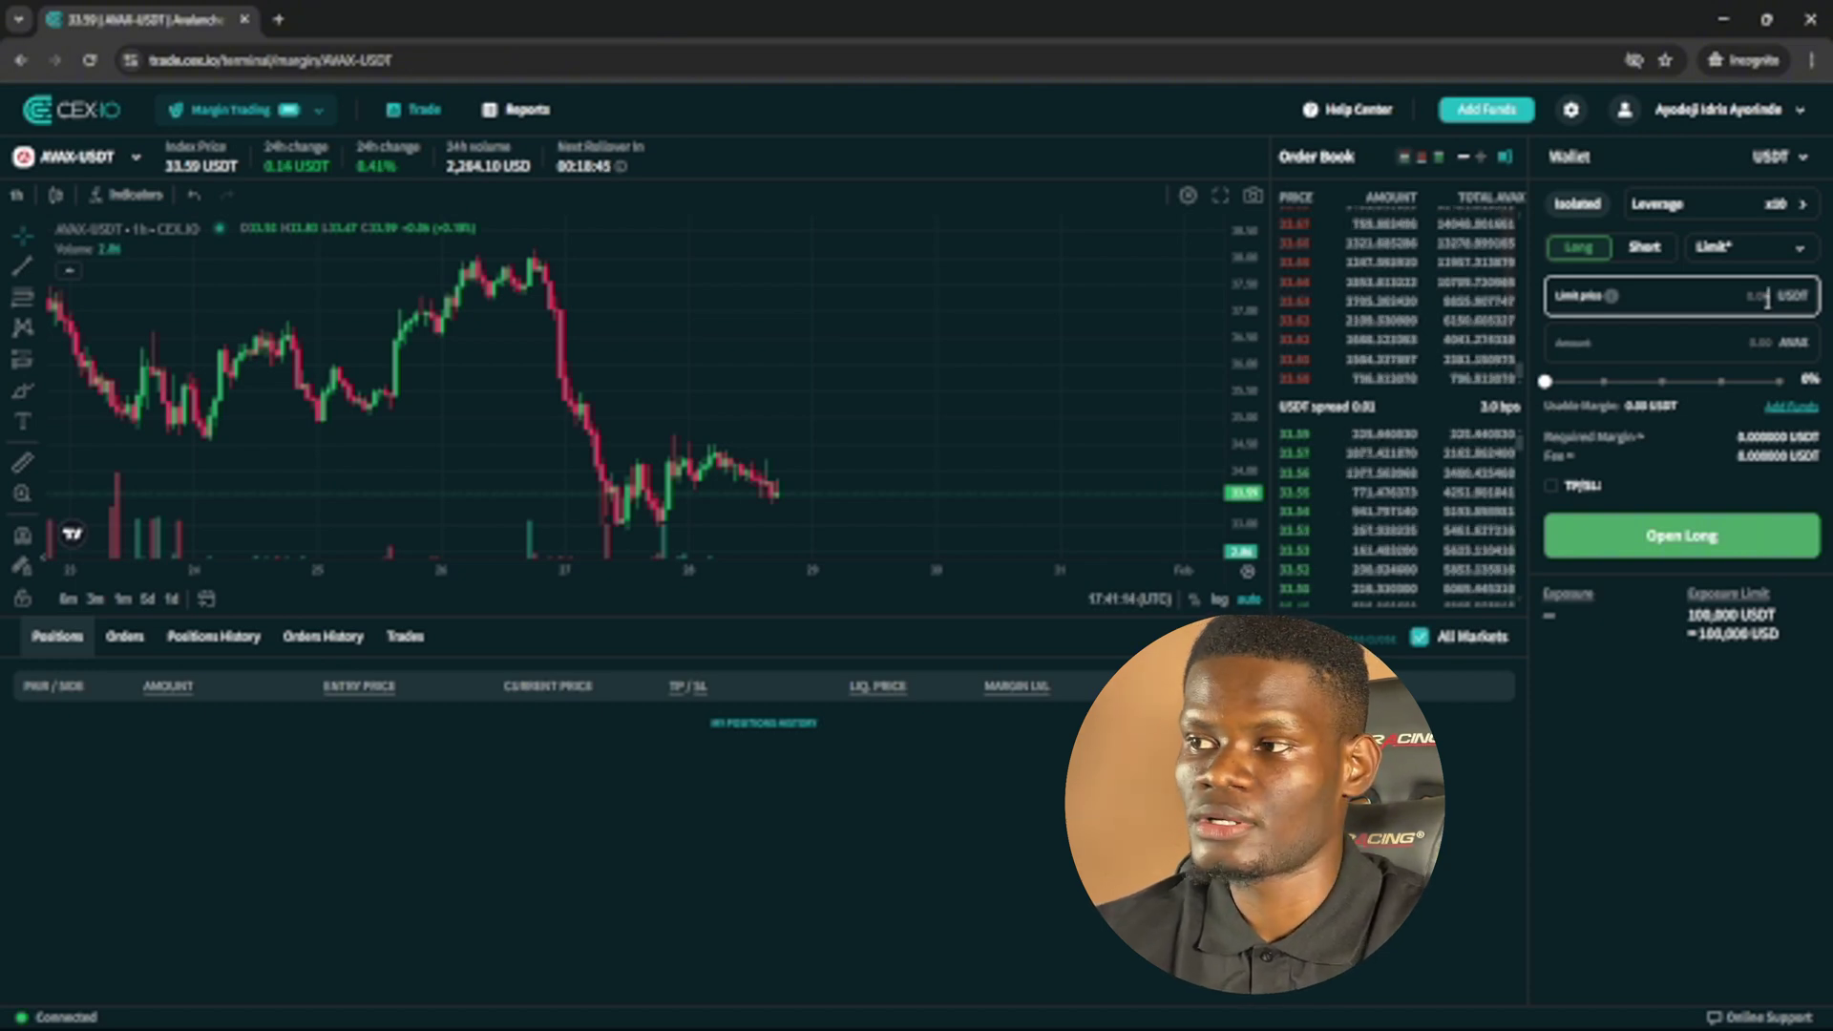
pyautogui.click(1743, 350)
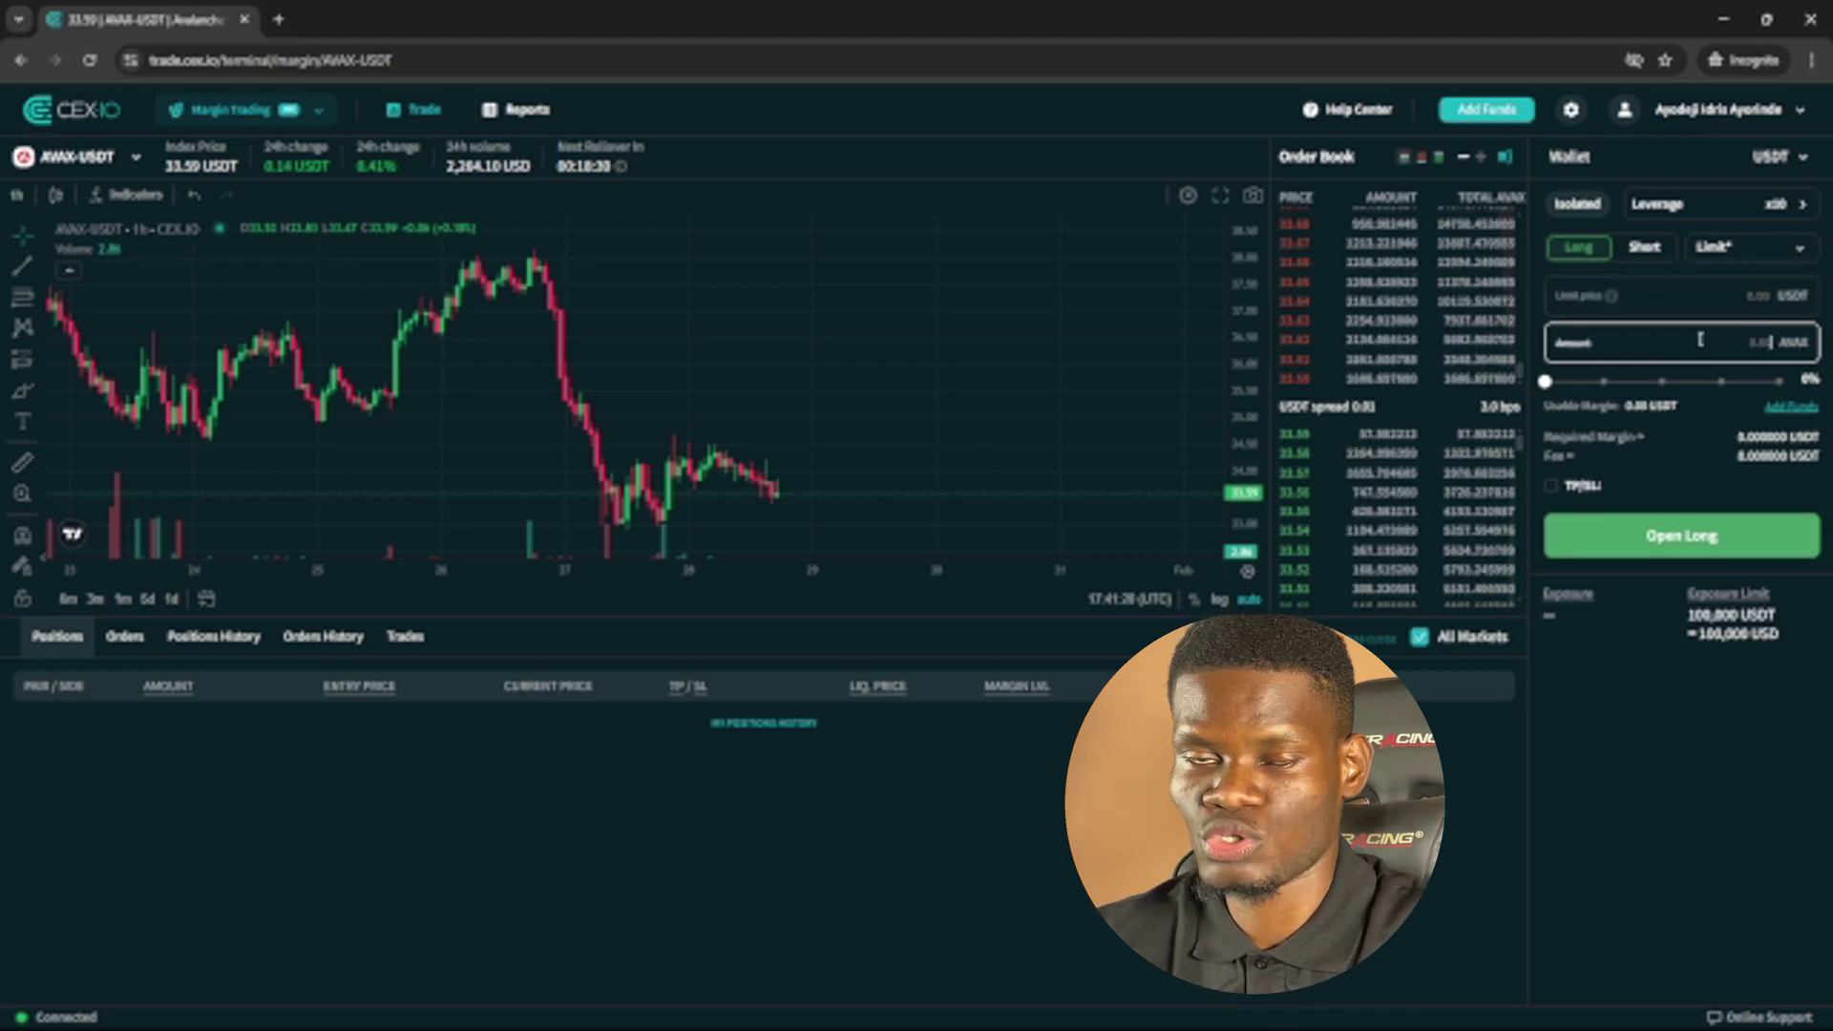
pyautogui.click(1723, 248)
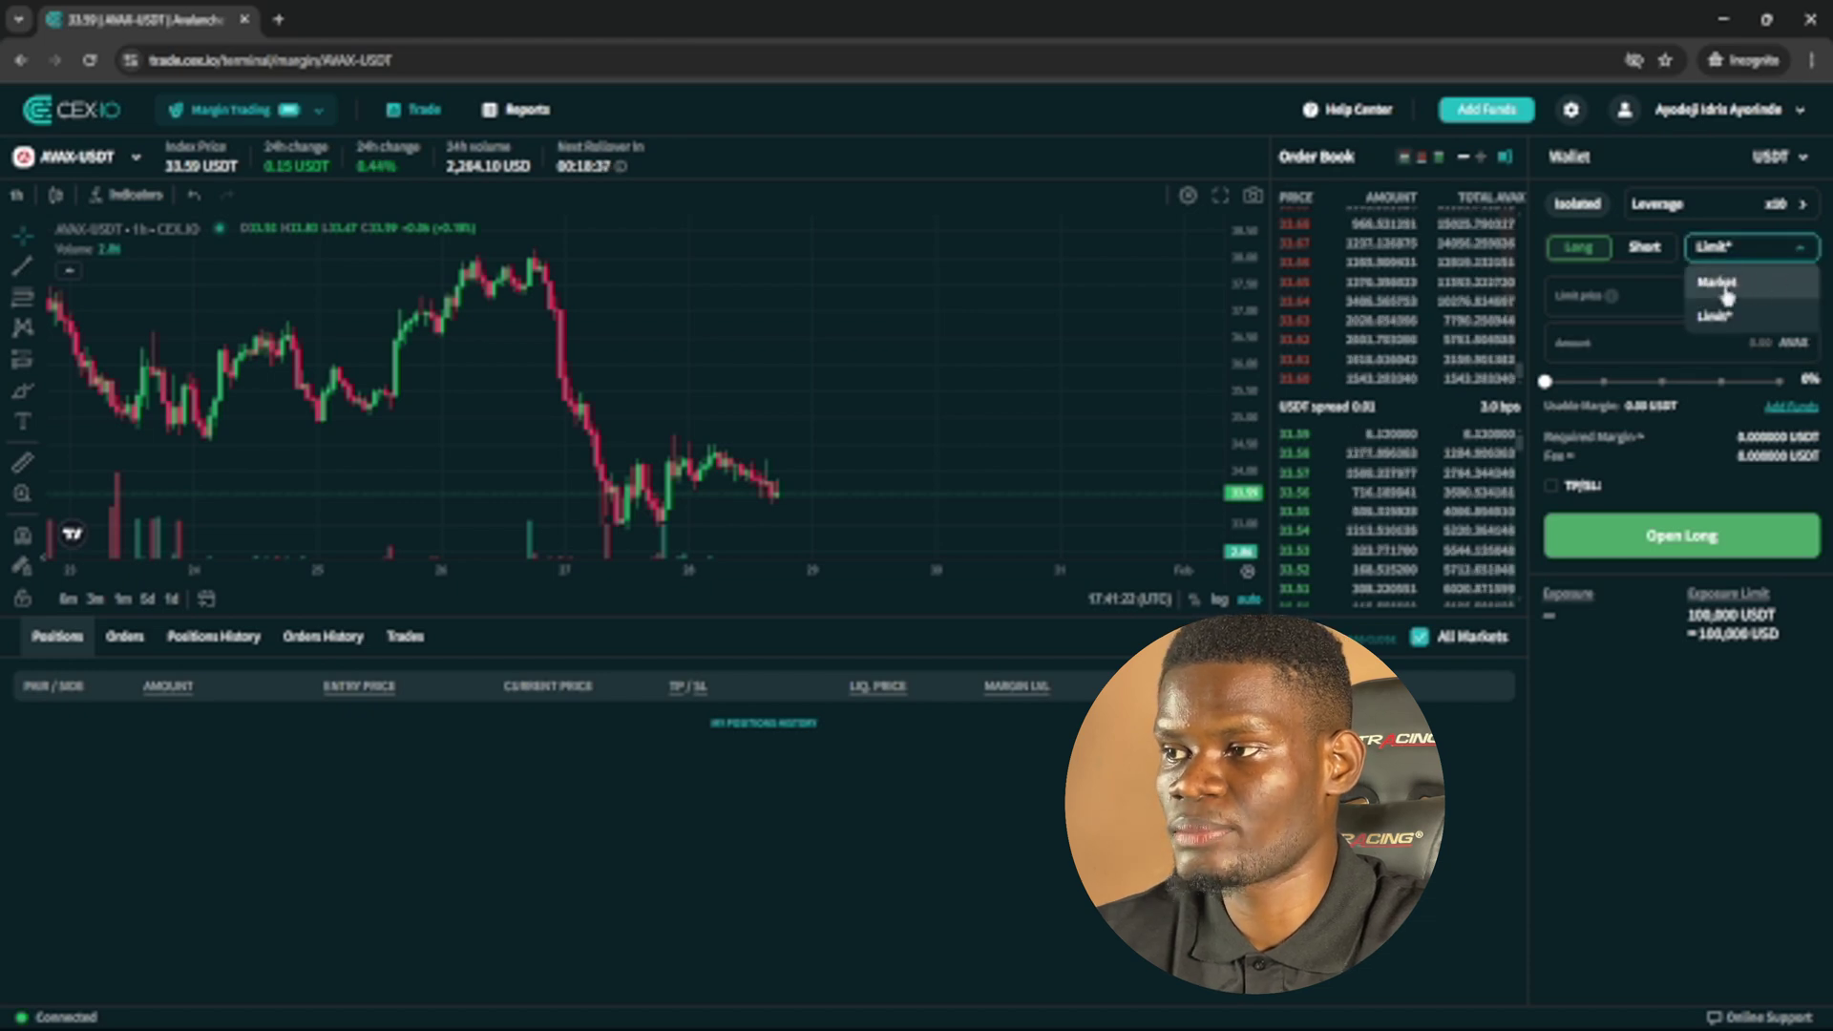
pyautogui.click(1724, 286)
pyautogui.click(1741, 291)
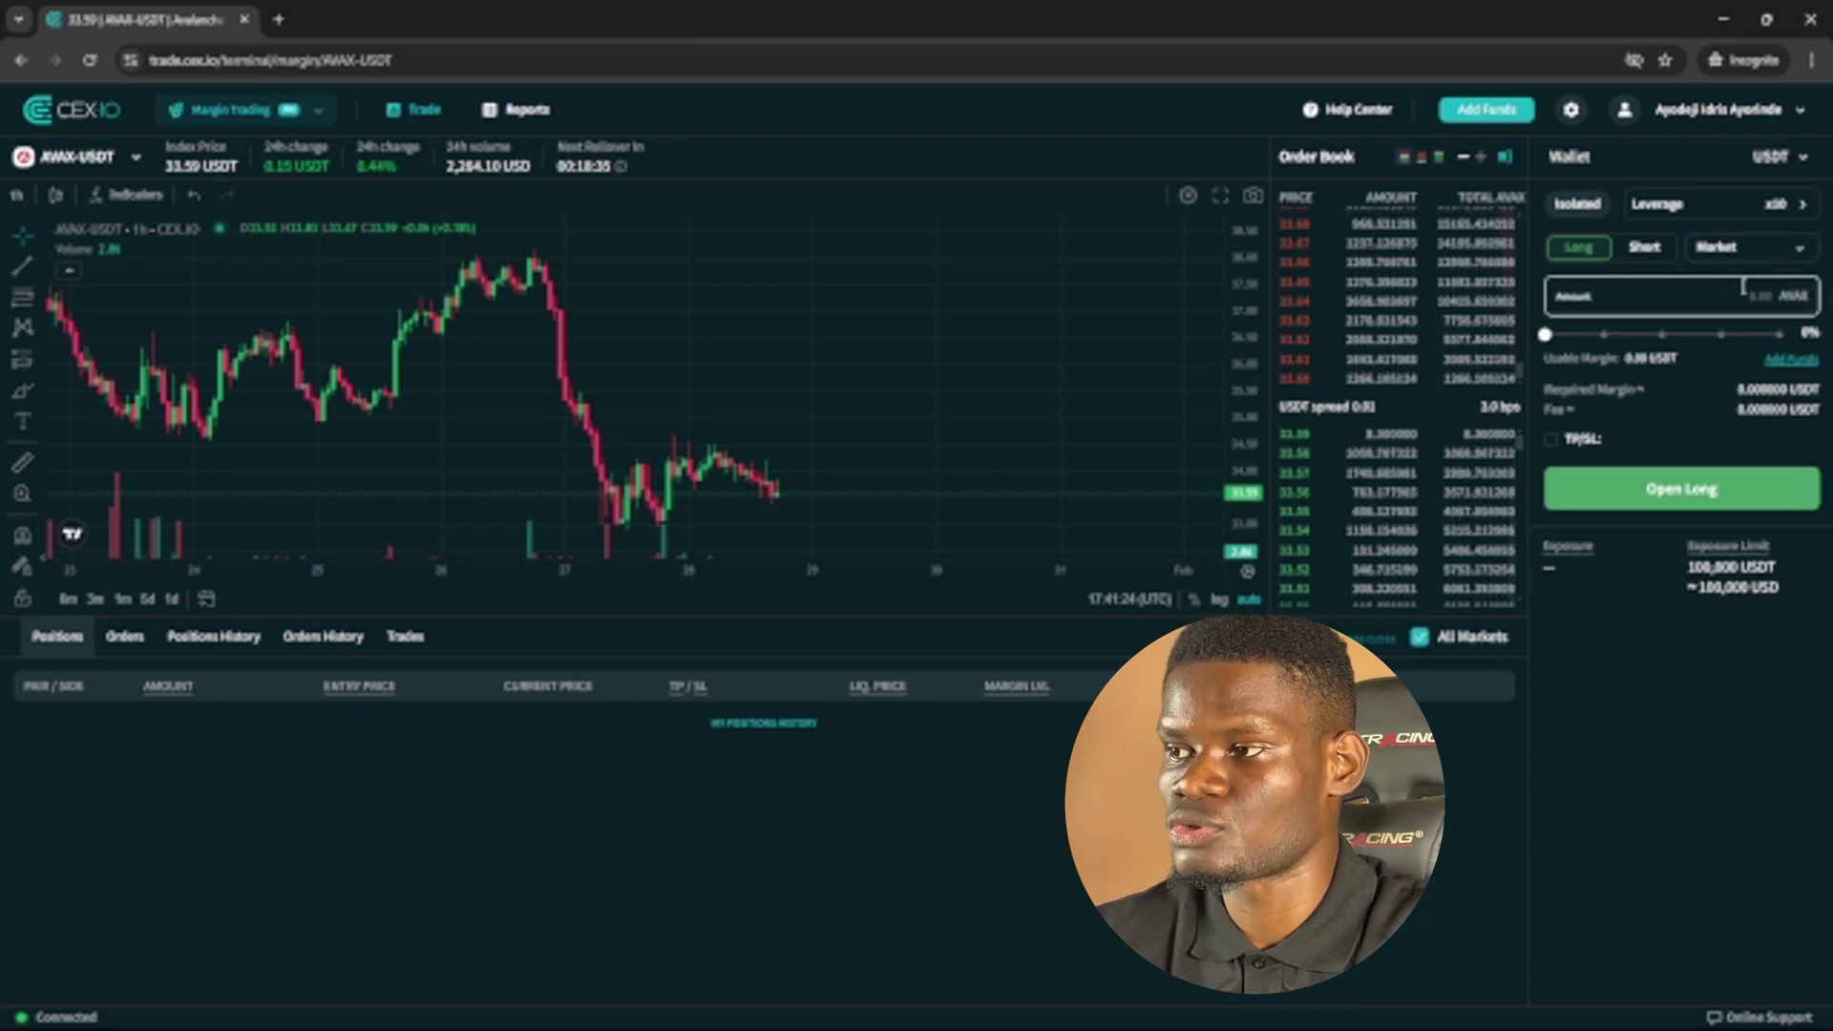
# Enter an amount of 8 AVAX and tick TP/SL to add take profit and stop loss.
pyautogui.write('8')
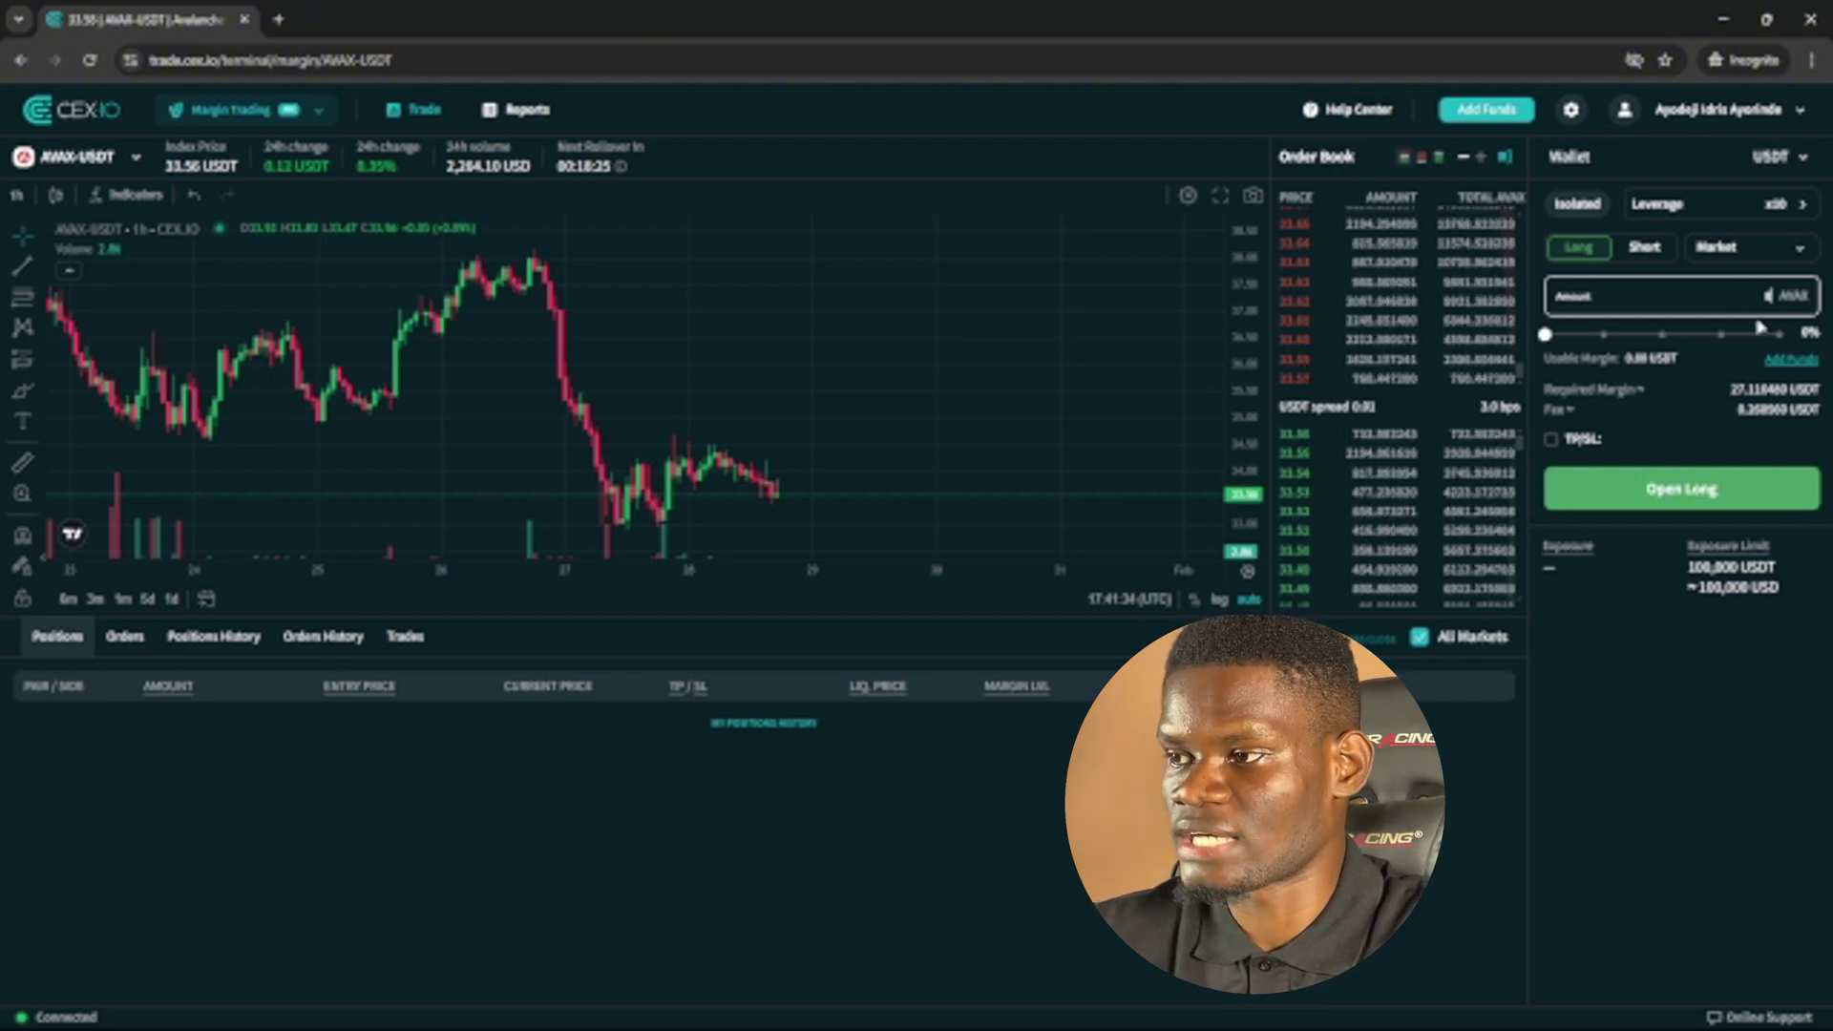
pyautogui.click(1554, 441)
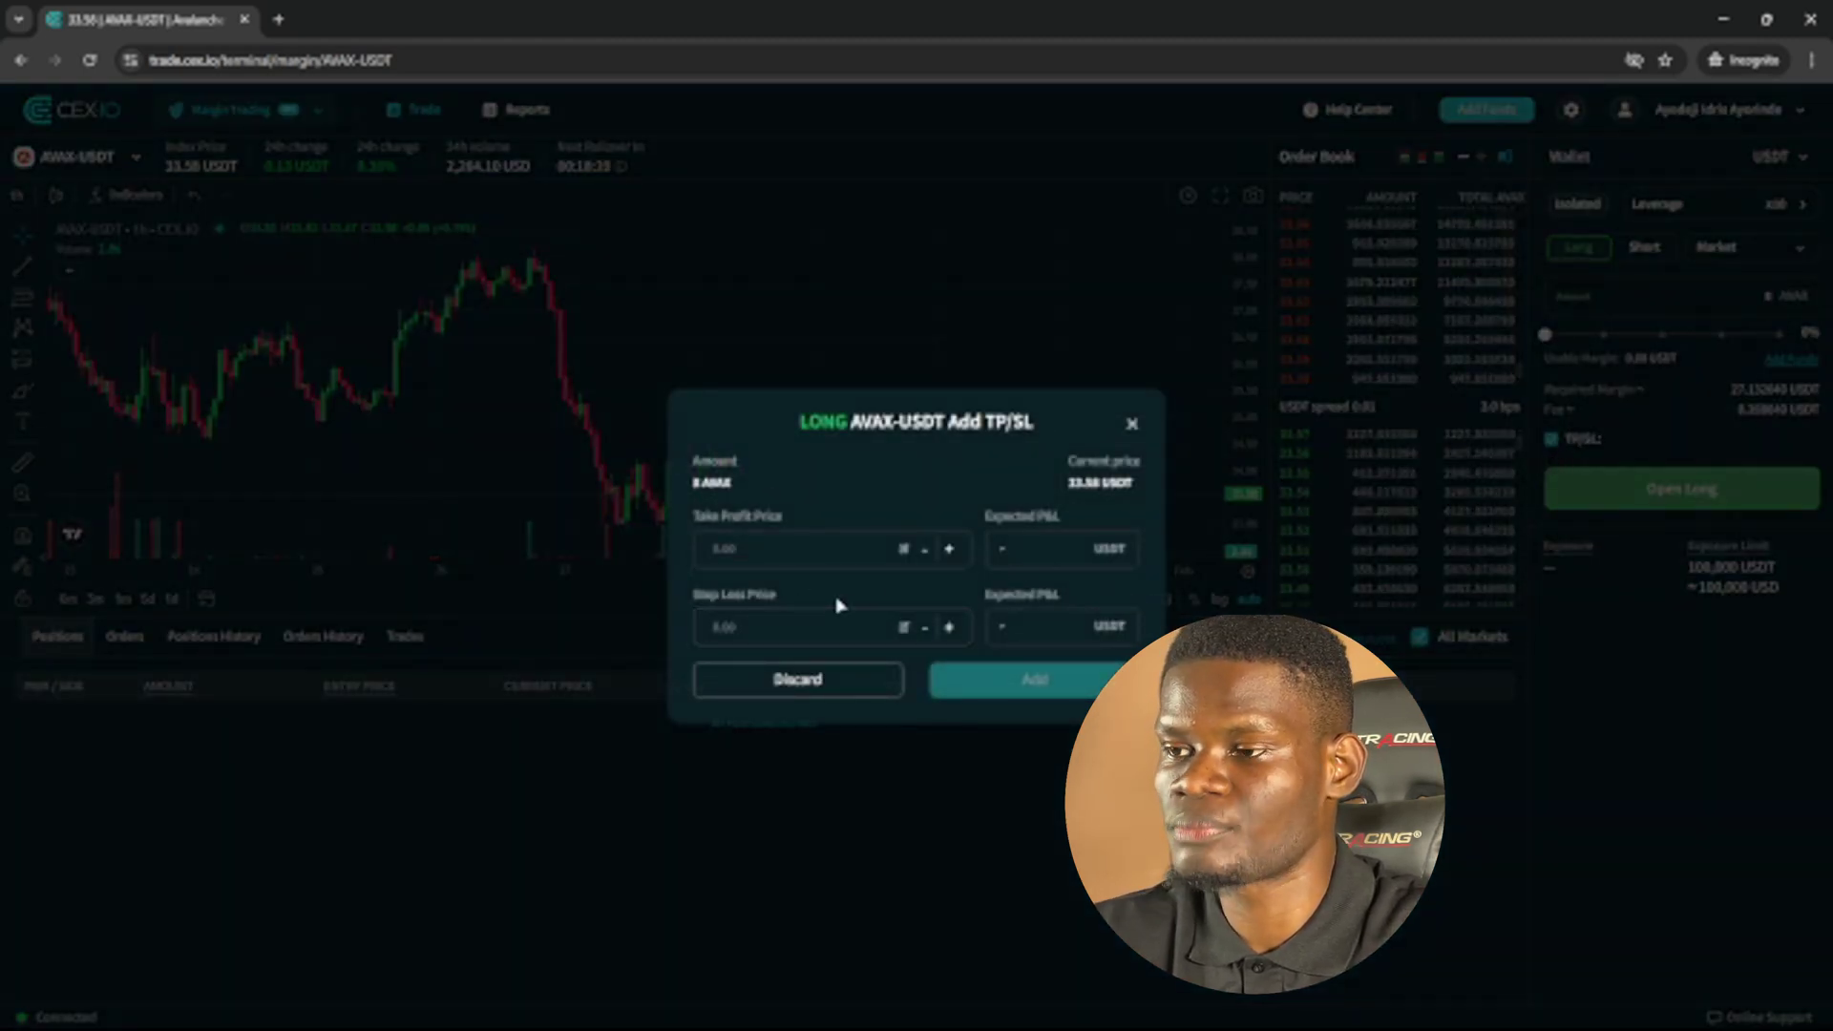
# Step the take profit price up to 33.83 in the Add TP/SL dialog.
pyautogui.click(787, 543)
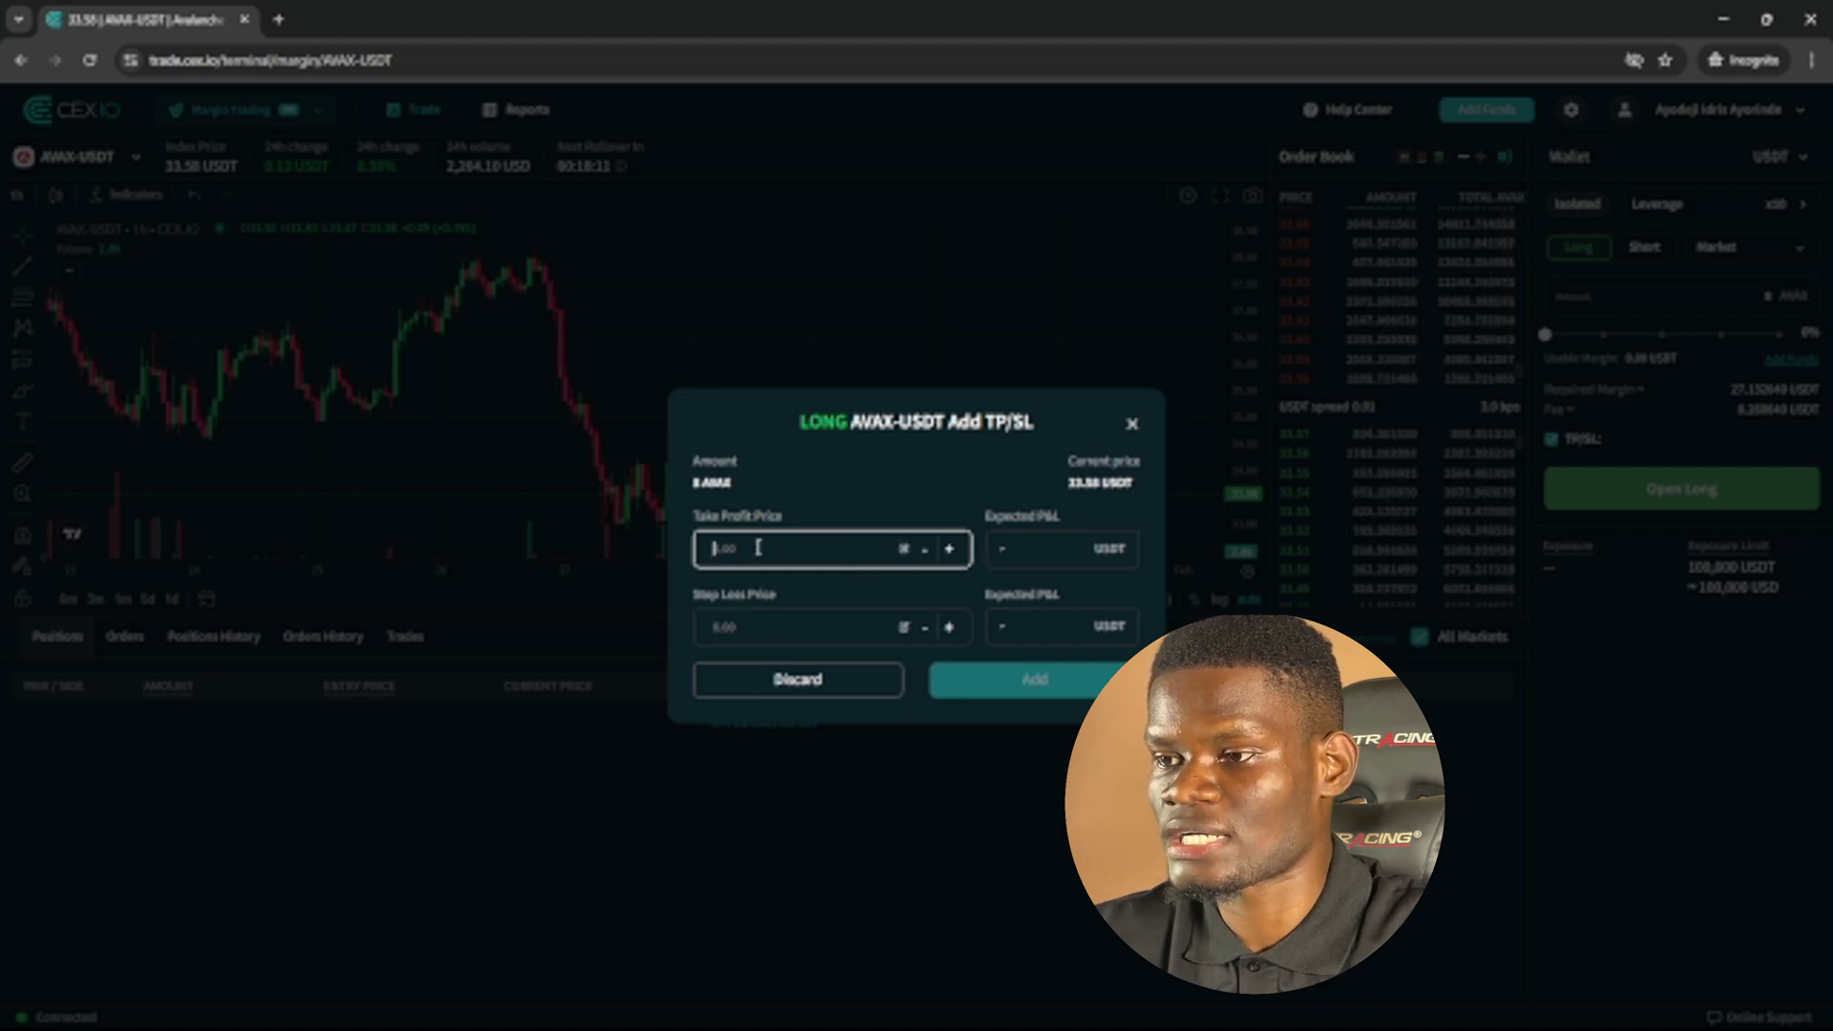
pyautogui.click(949, 548)
pyautogui.click(949, 514)
pyautogui.click(949, 514)
pyautogui.click(948, 514)
pyautogui.click(948, 513)
pyautogui.click(949, 514)
pyautogui.click(948, 514)
pyautogui.click(949, 513)
pyautogui.click(949, 513)
pyautogui.click(948, 513)
pyautogui.click(949, 514)
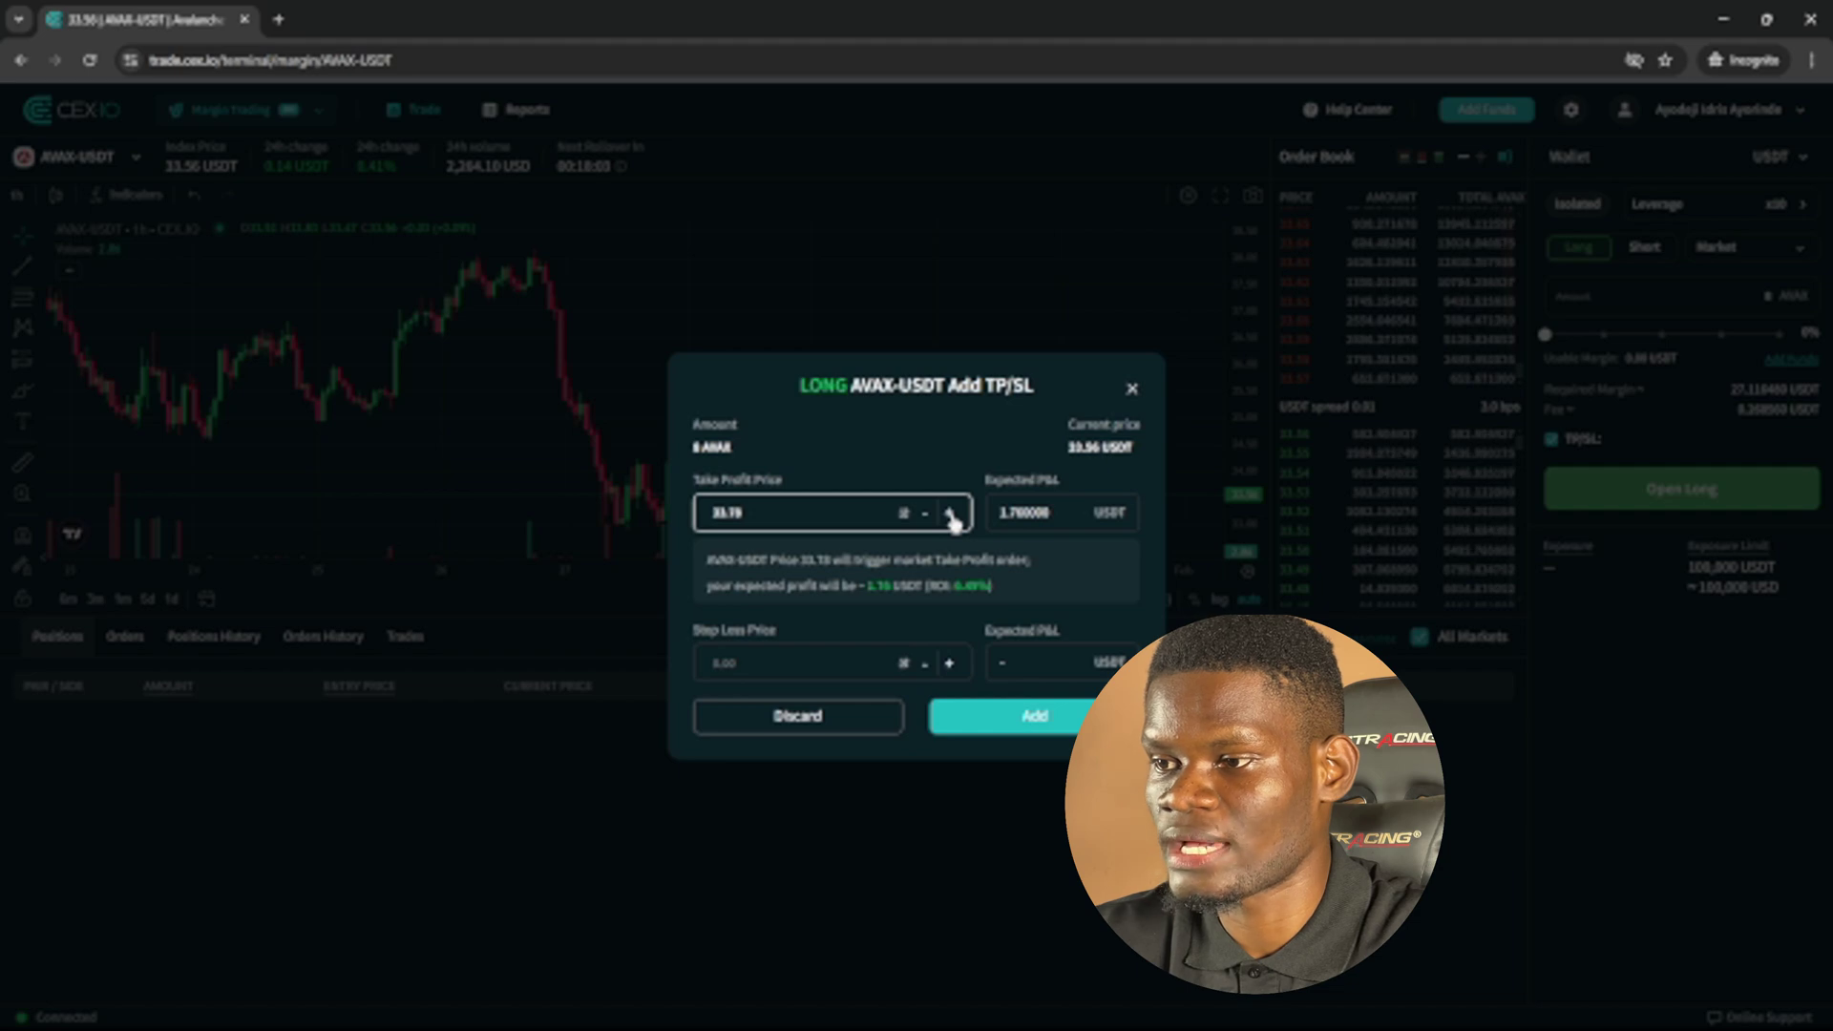
pyautogui.click(949, 514)
pyautogui.click(949, 514)
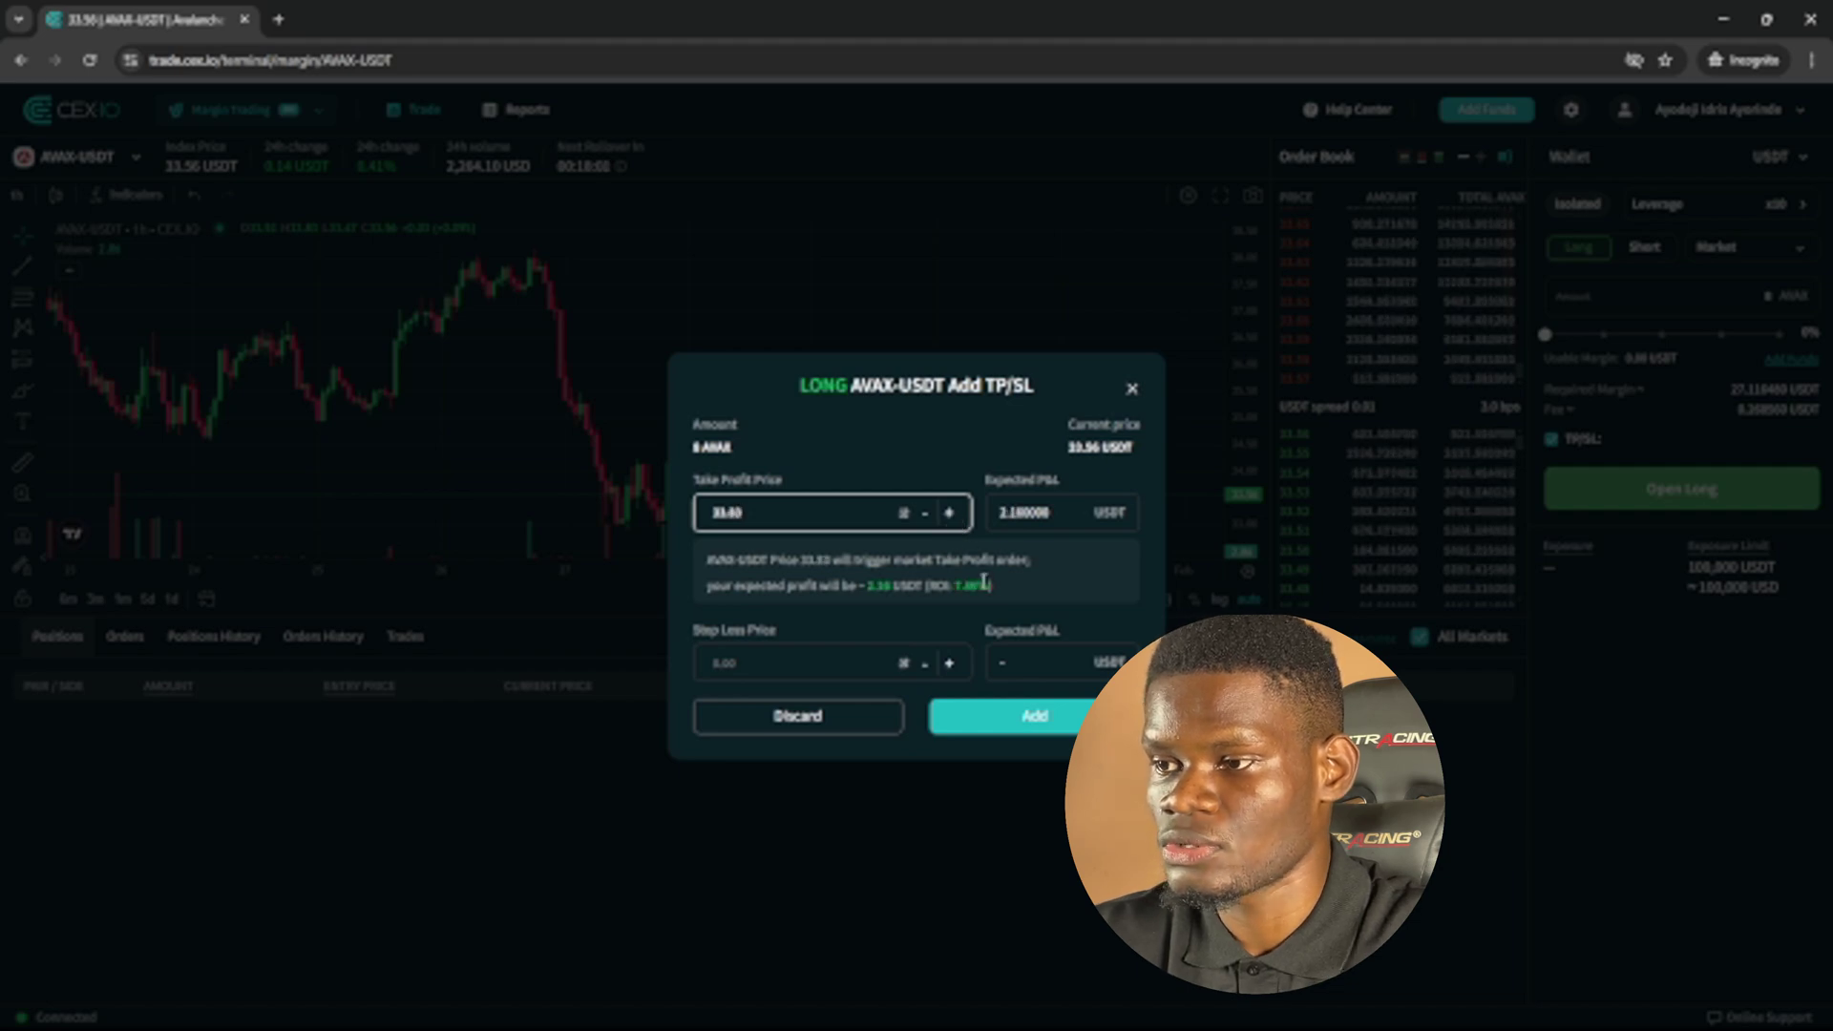
# Set the stop loss price to 33.65 and add both to the order.
pyautogui.click(949, 662)
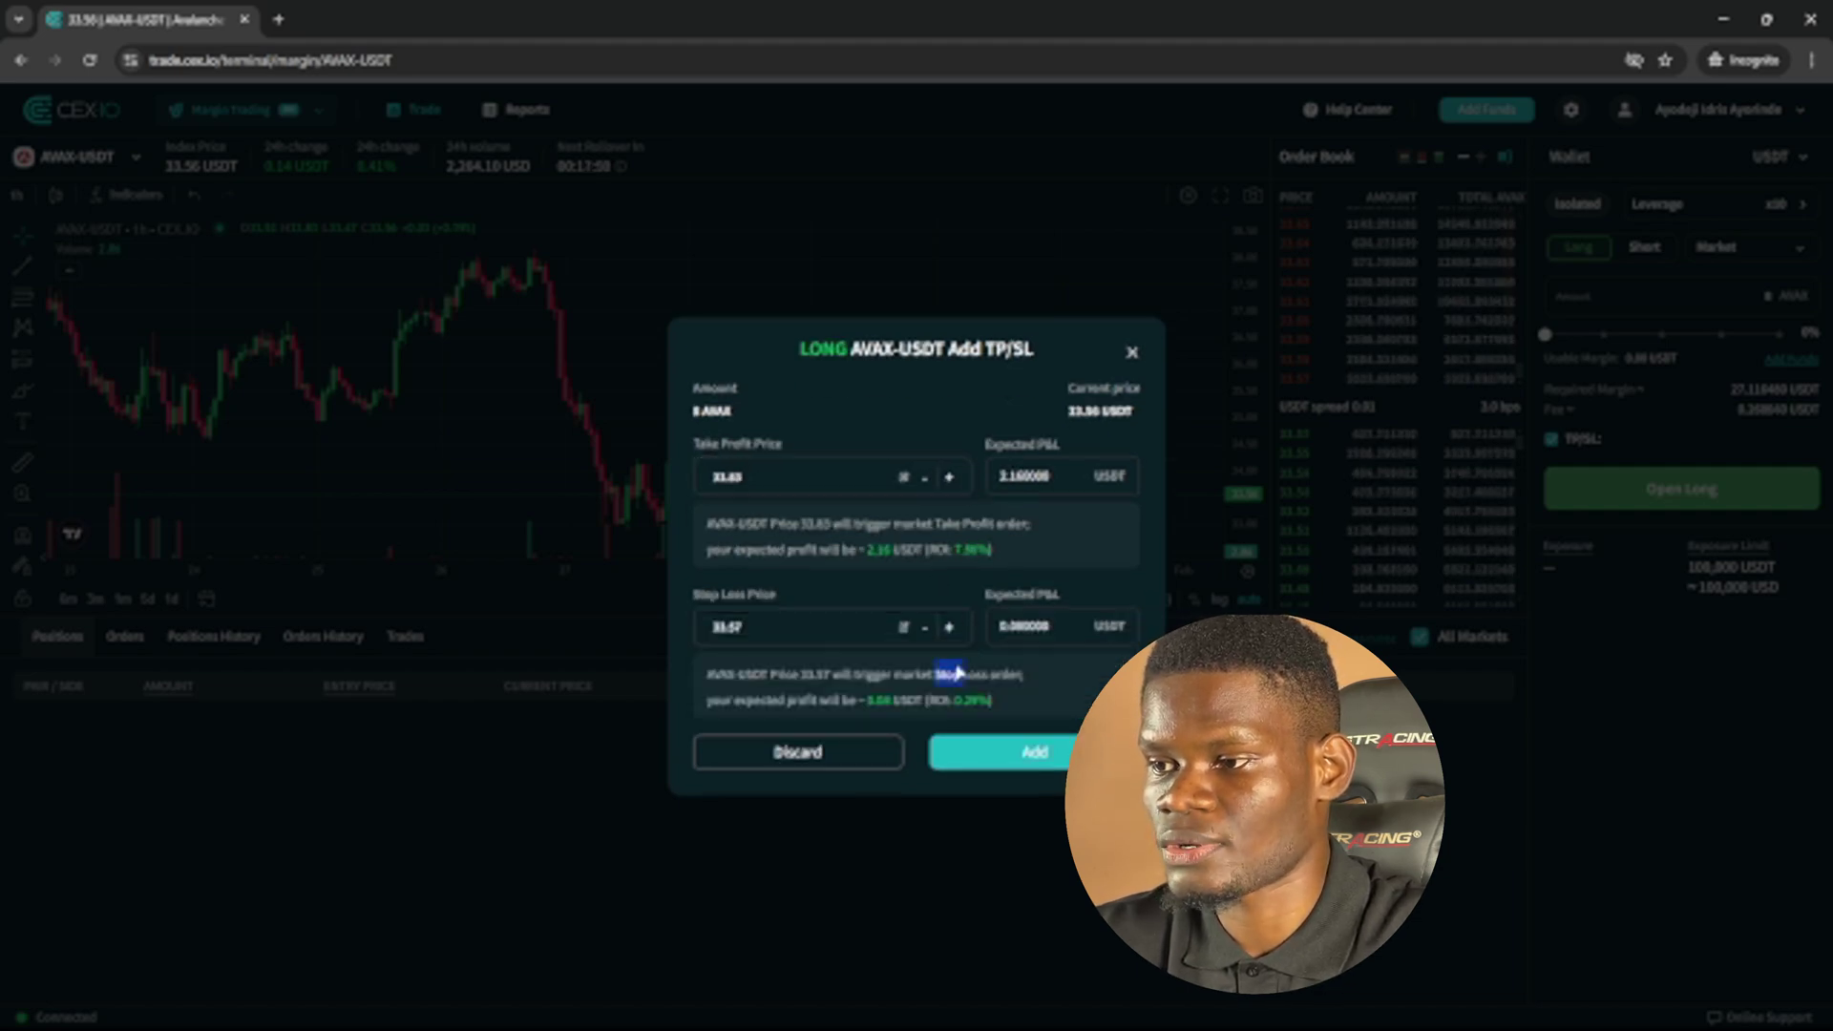
pyautogui.click(949, 627)
pyautogui.click(948, 627)
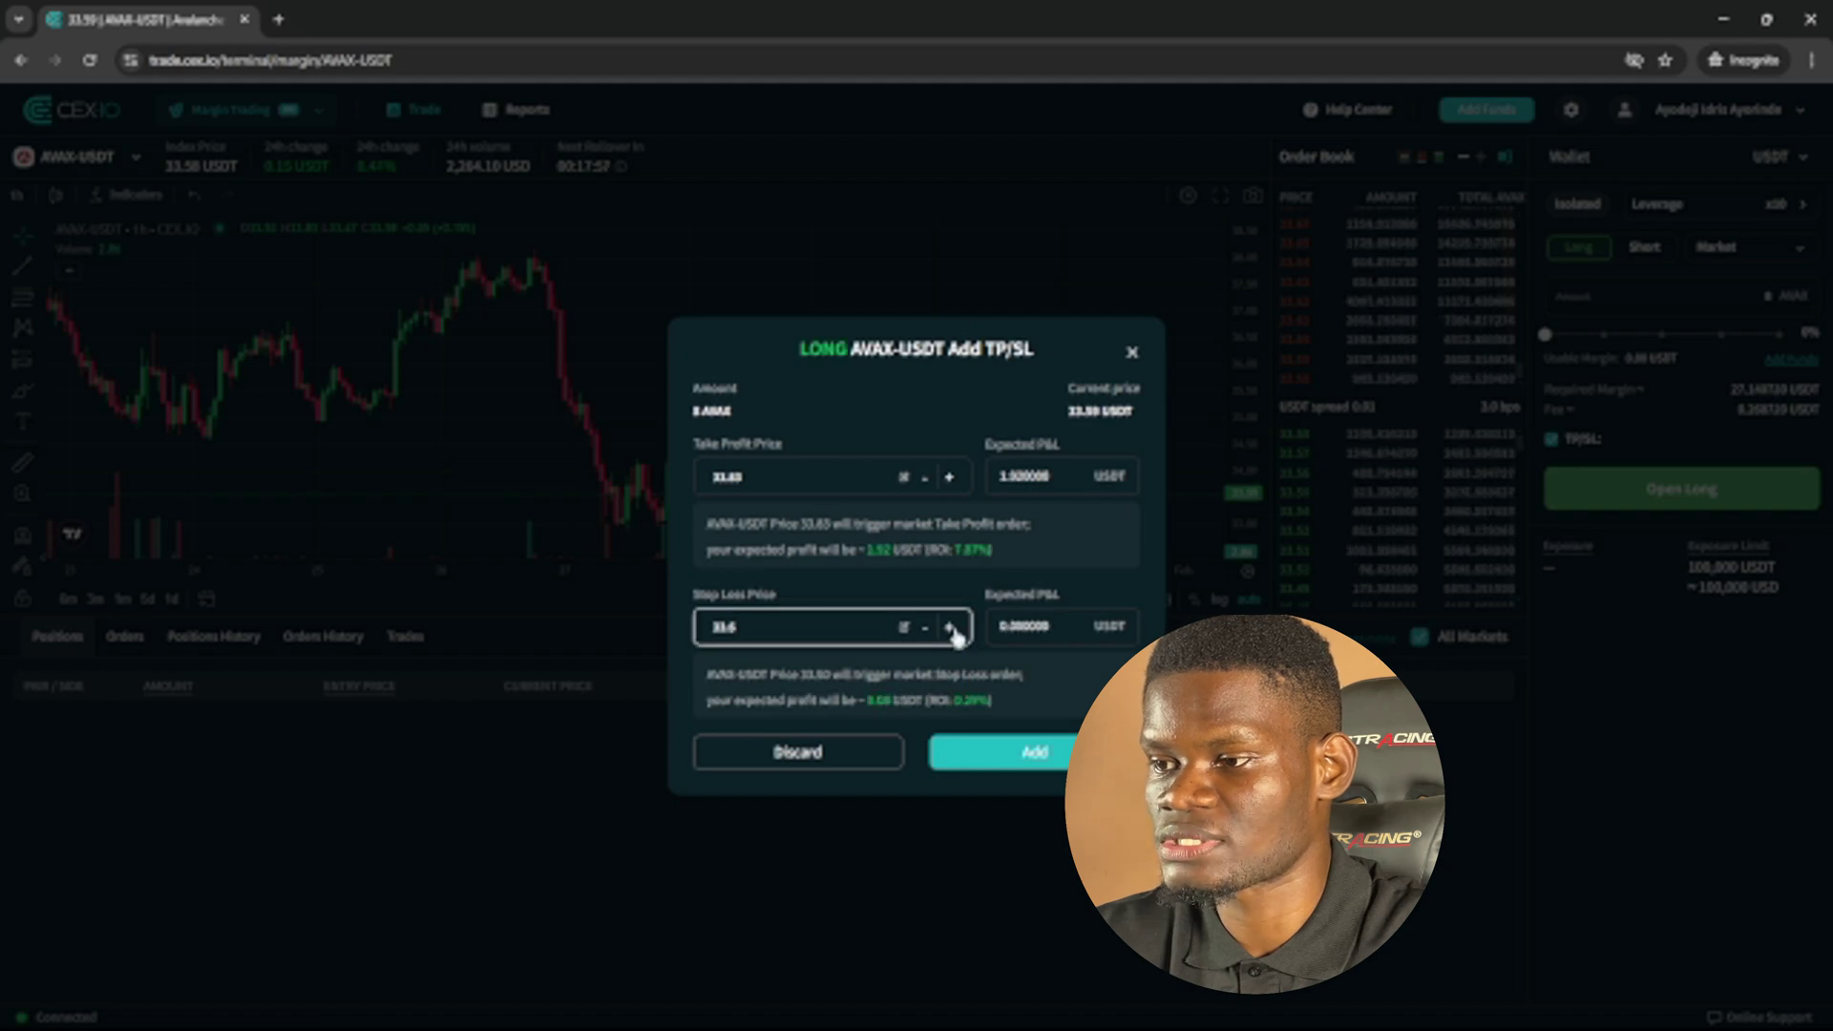
pyautogui.click(948, 627)
pyautogui.click(948, 627)
pyautogui.click(949, 627)
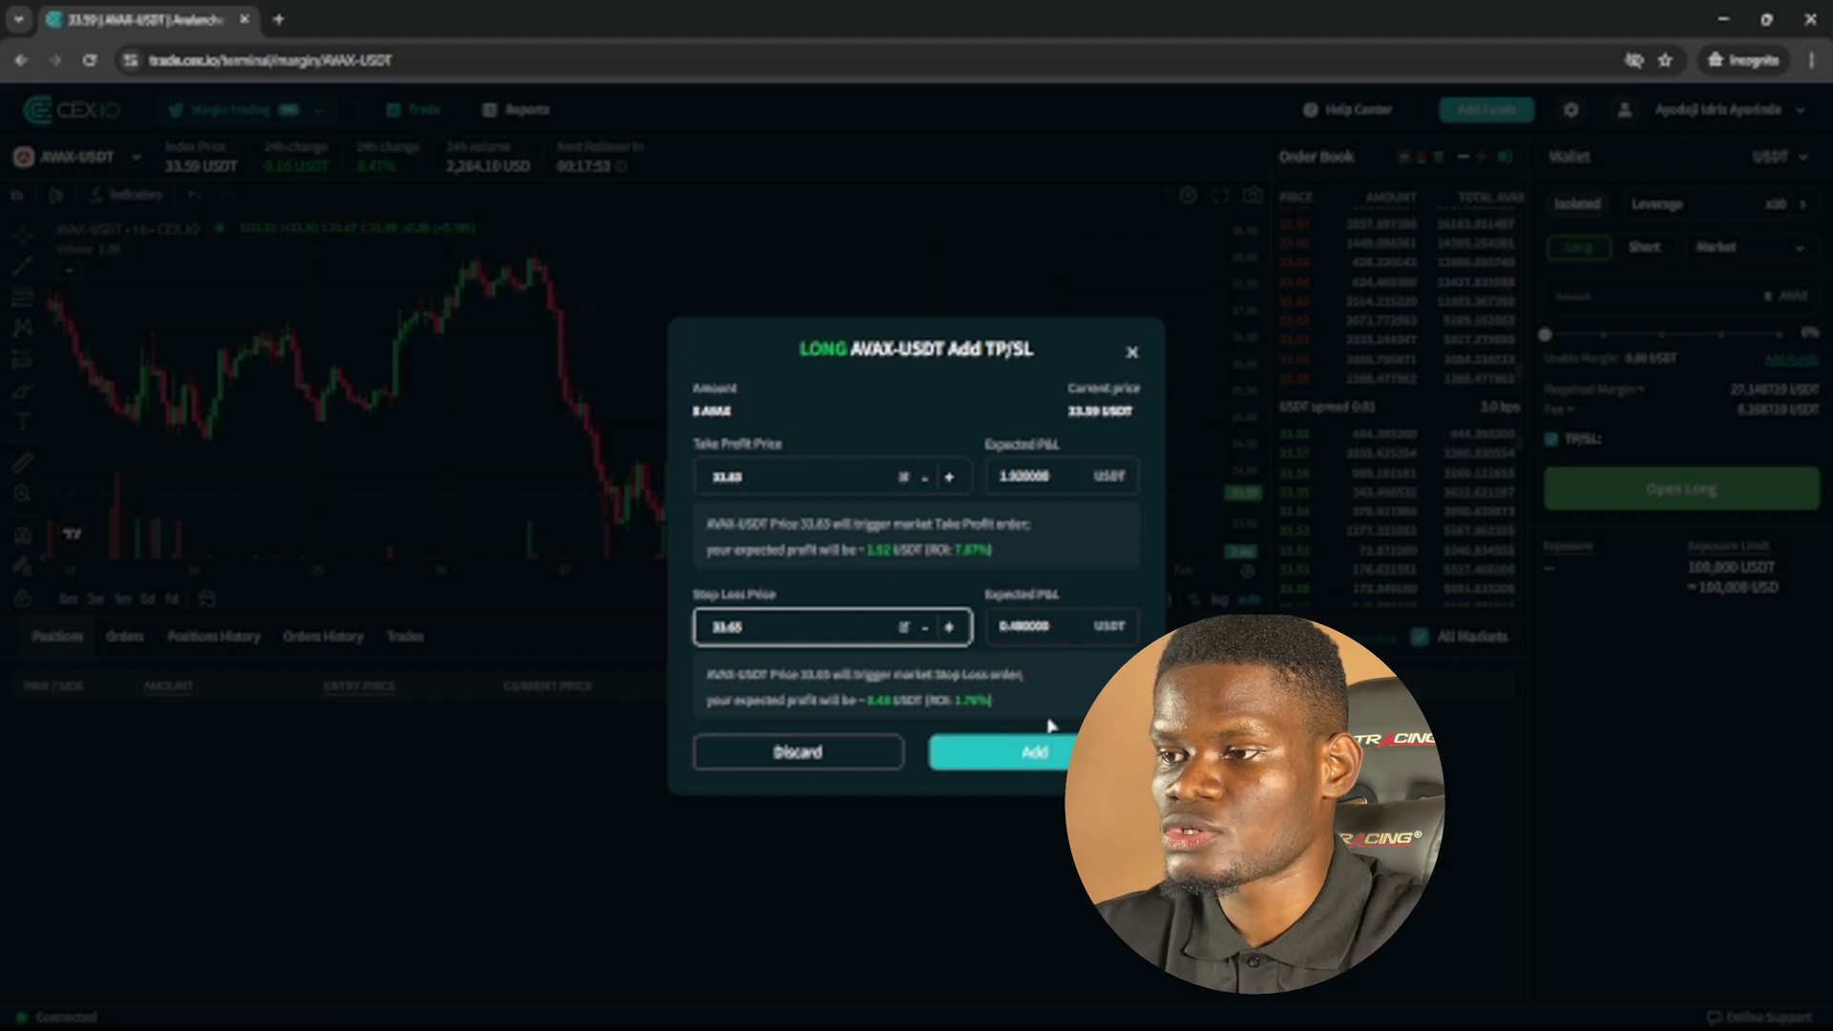
pyautogui.click(1036, 753)
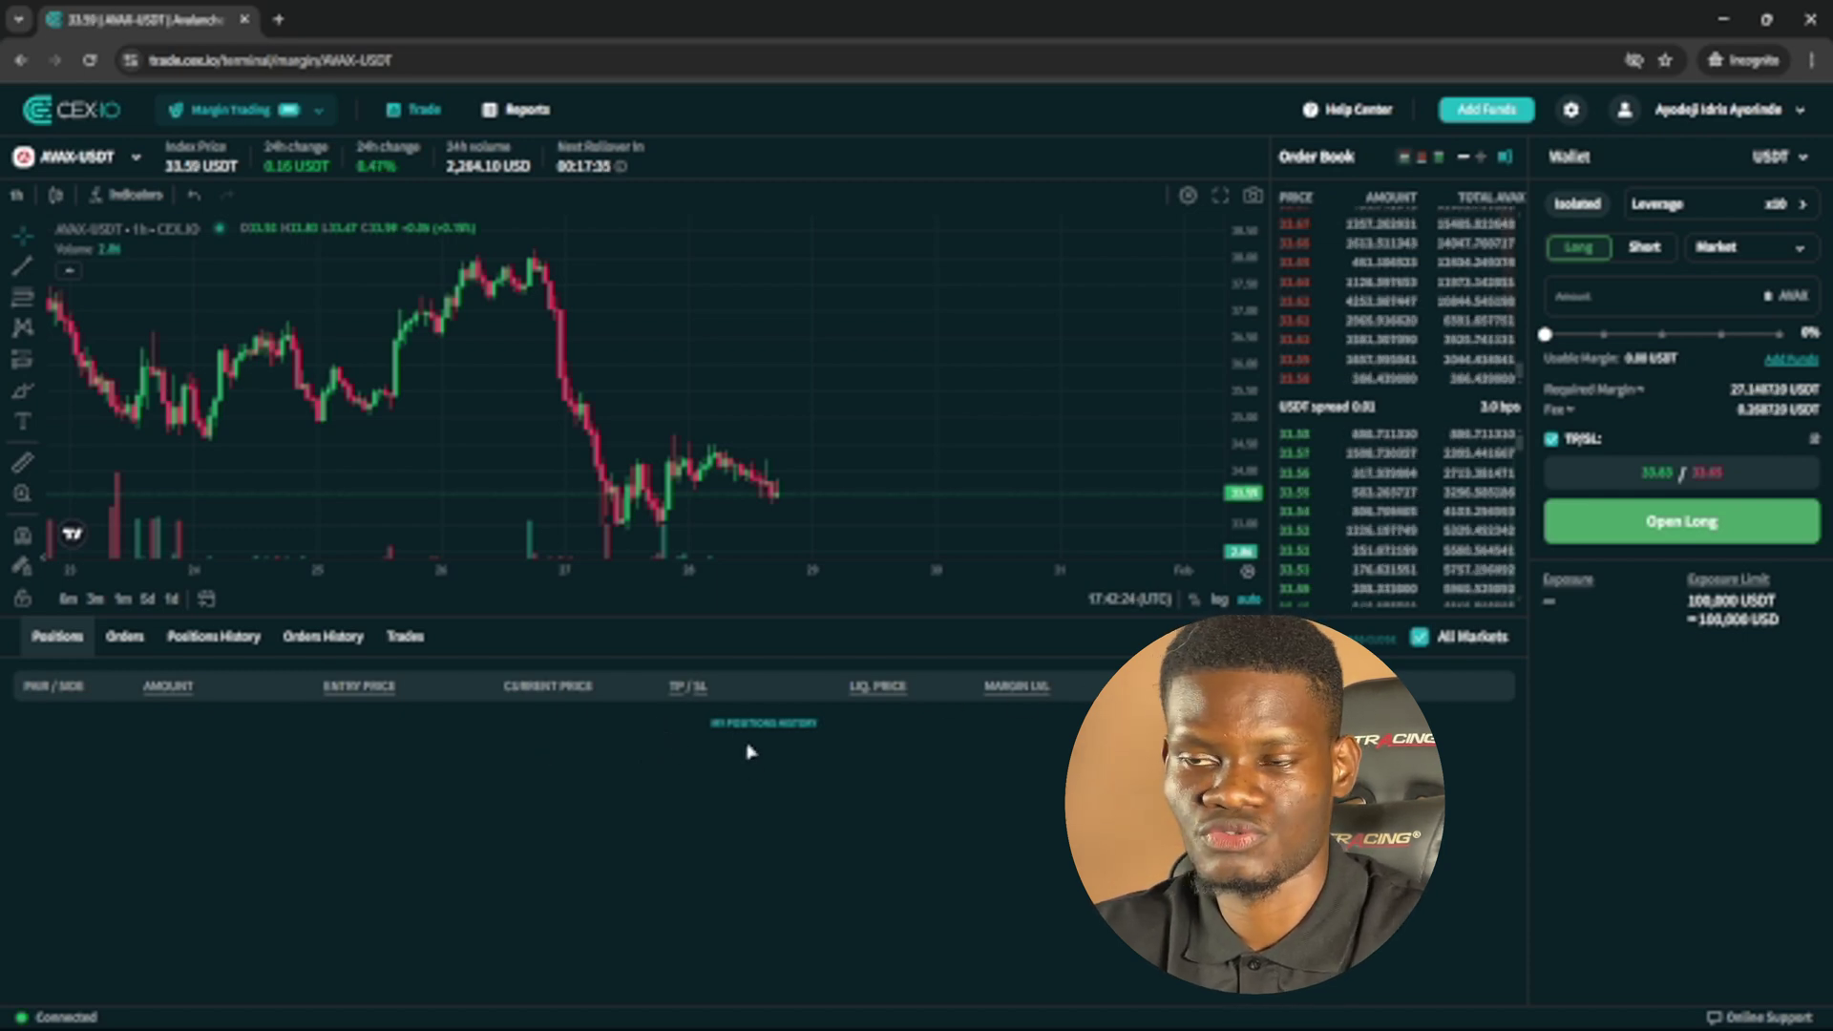
pyautogui.moveTo(1482, 327)
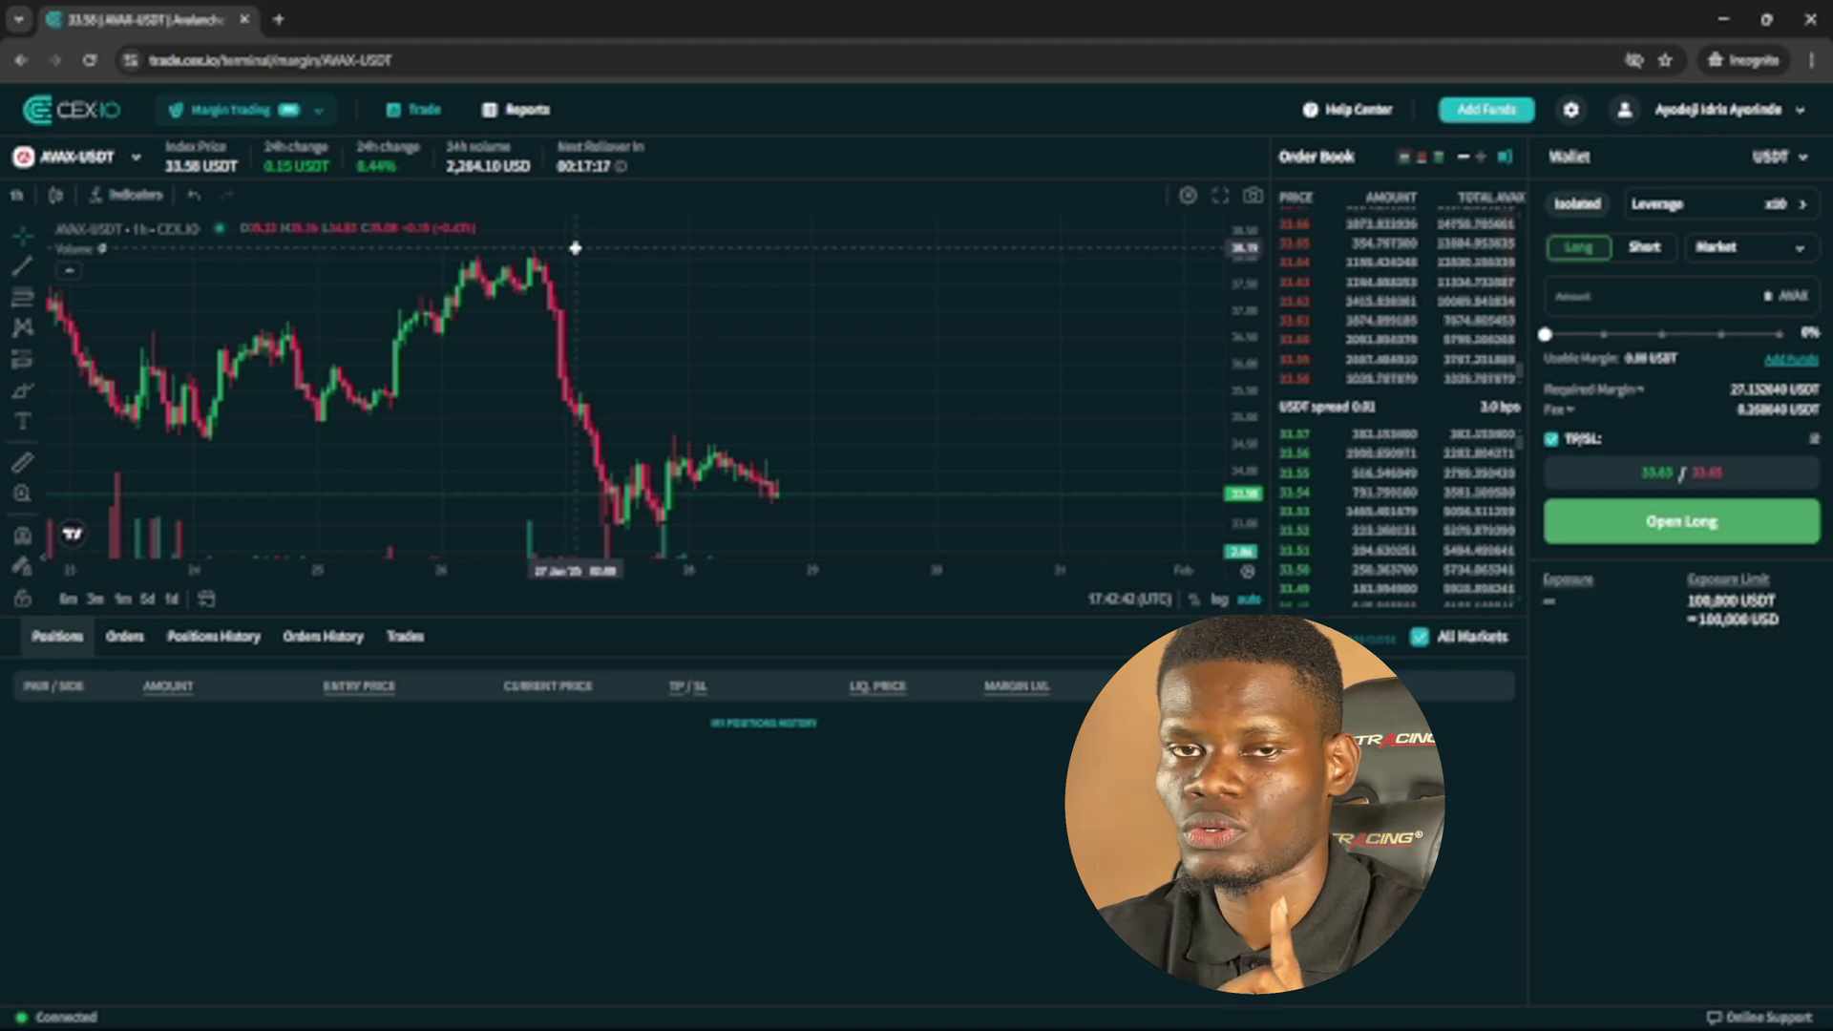
pyautogui.moveTo(705, 391); pyautogui.dragTo(755, 325)
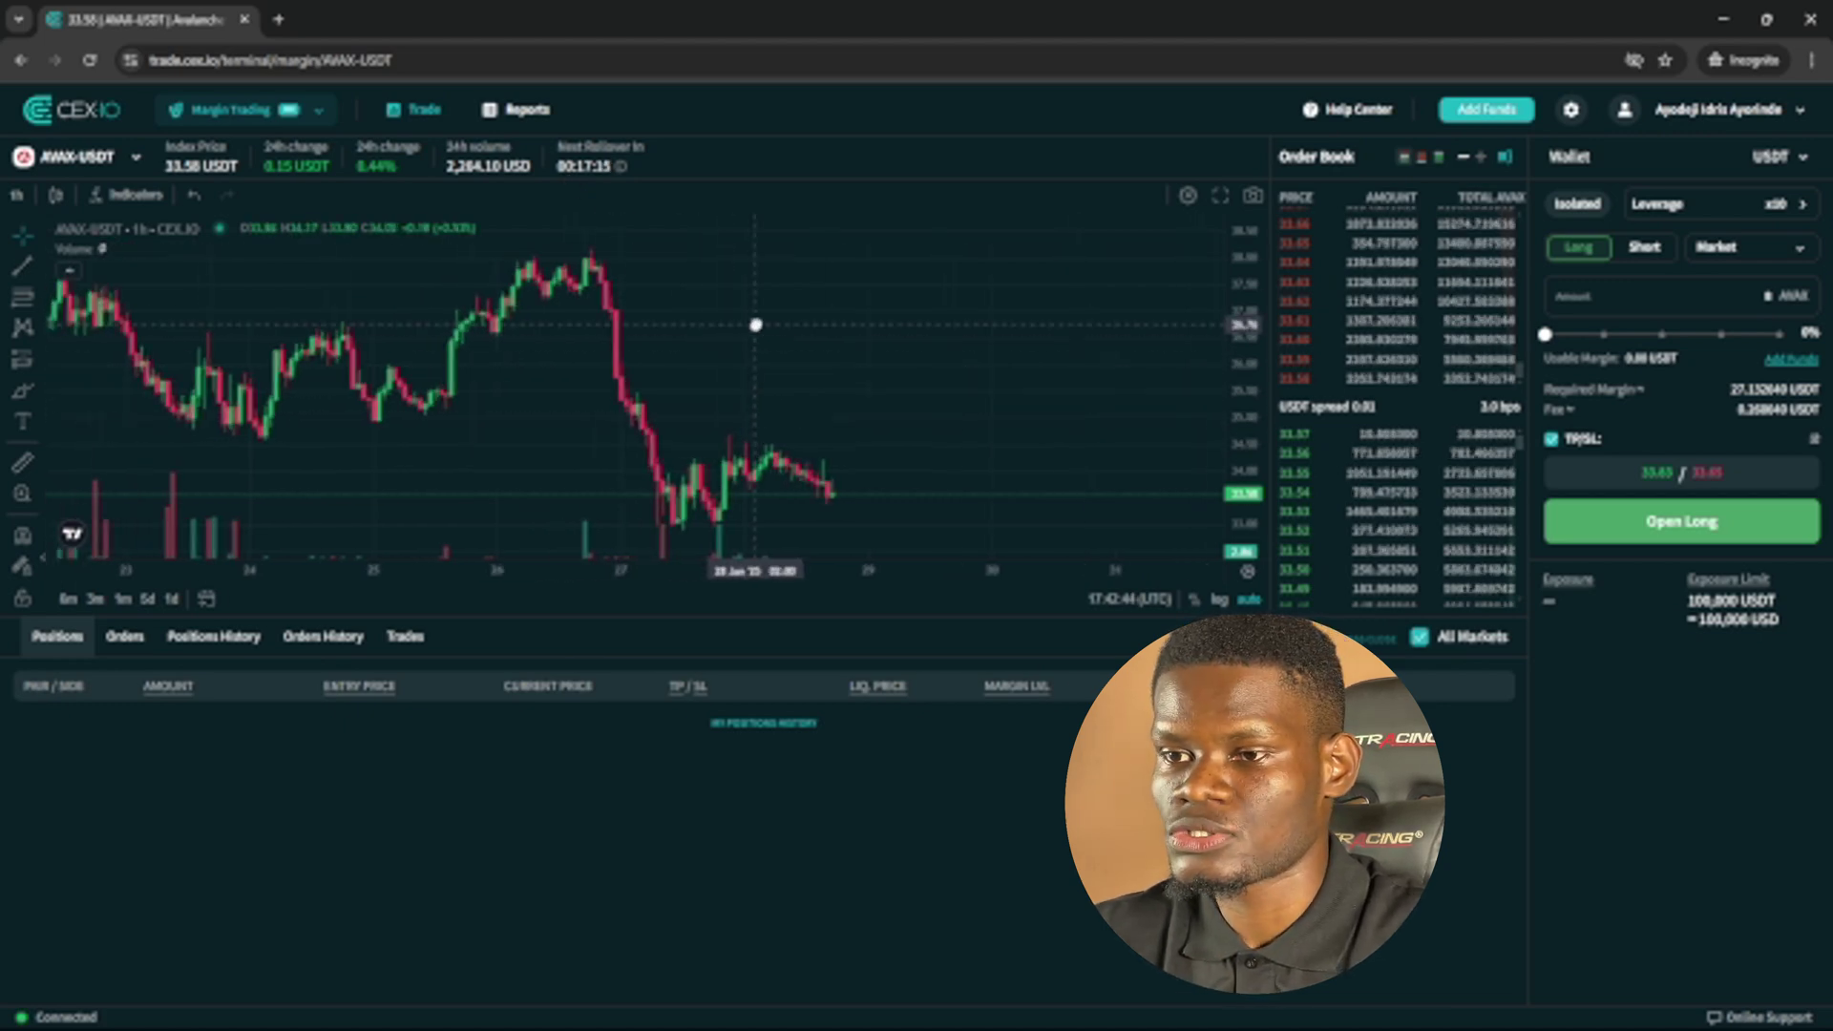